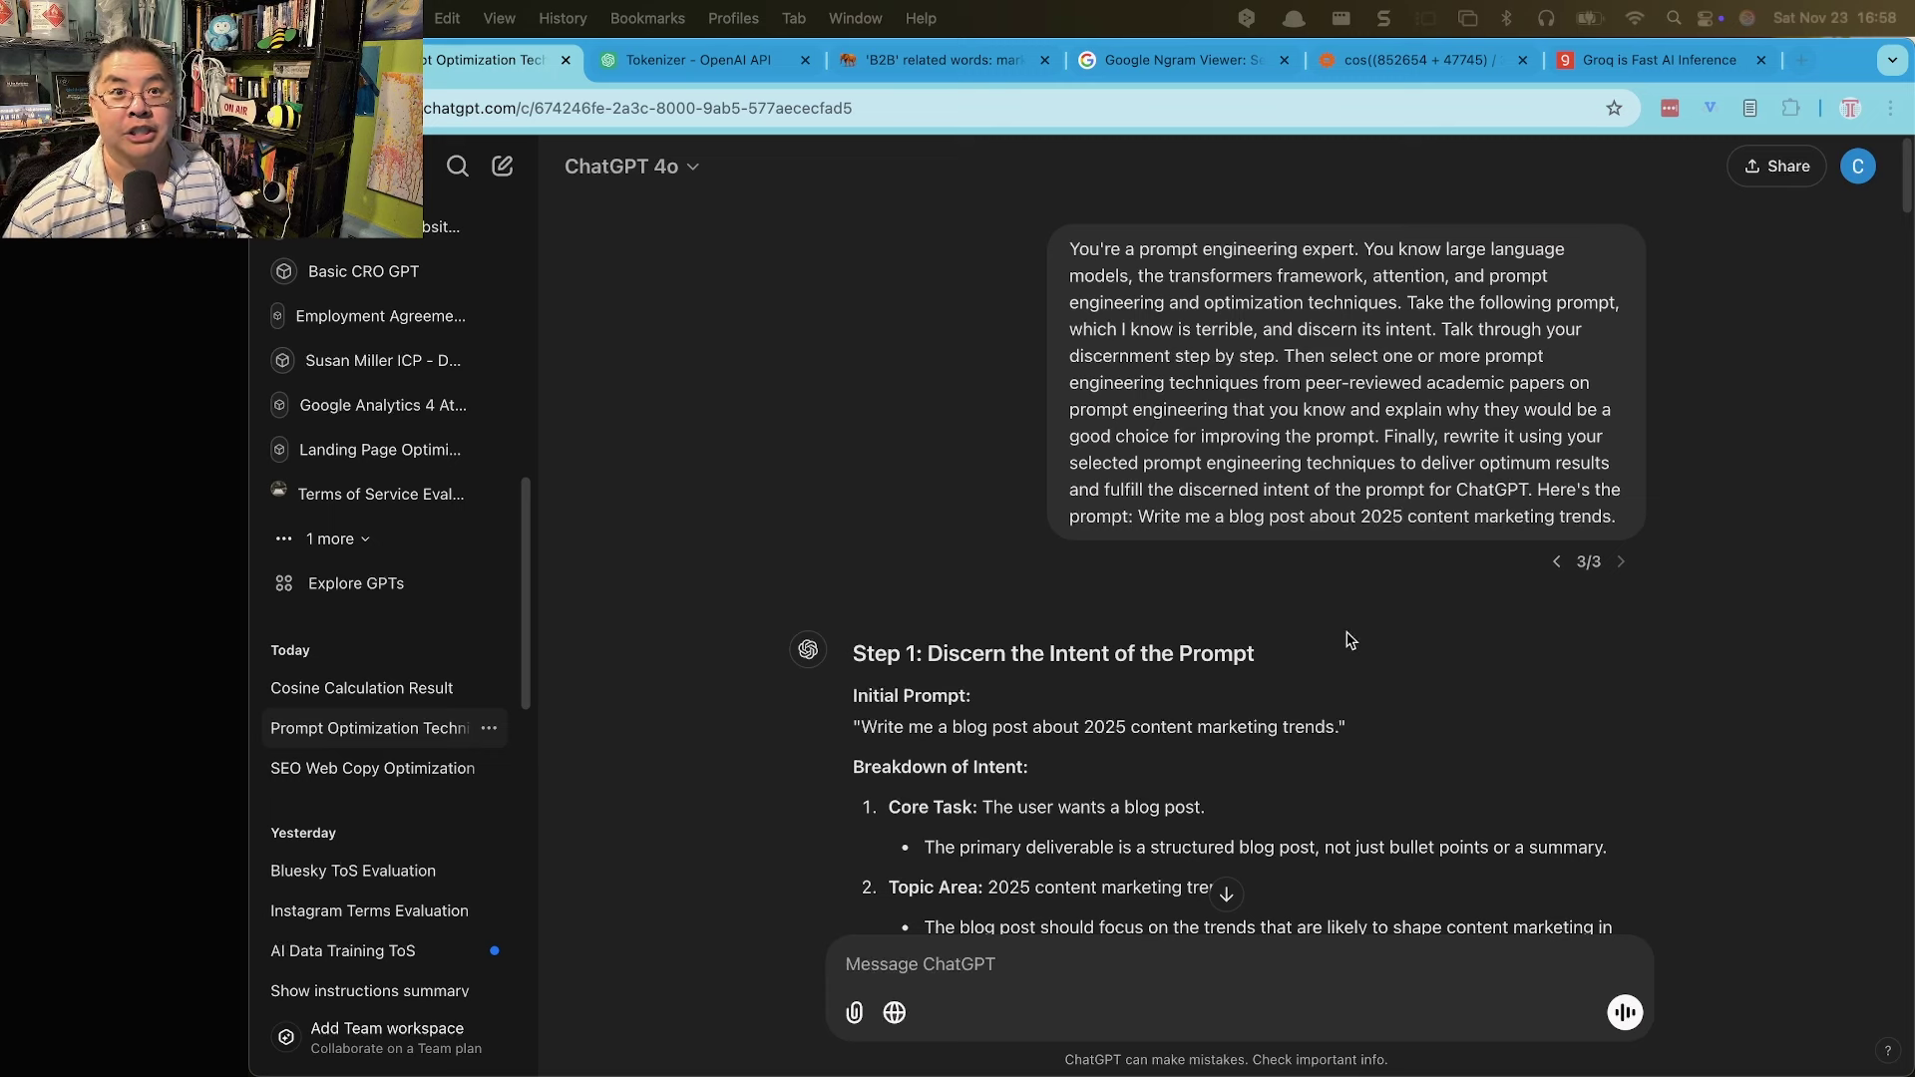
# Scroll ChatGPT's reply through the Step 1 intent breakdown and the five Step 2 techniques to Step 3.
pyautogui.scroll(-5, 1341, 633)
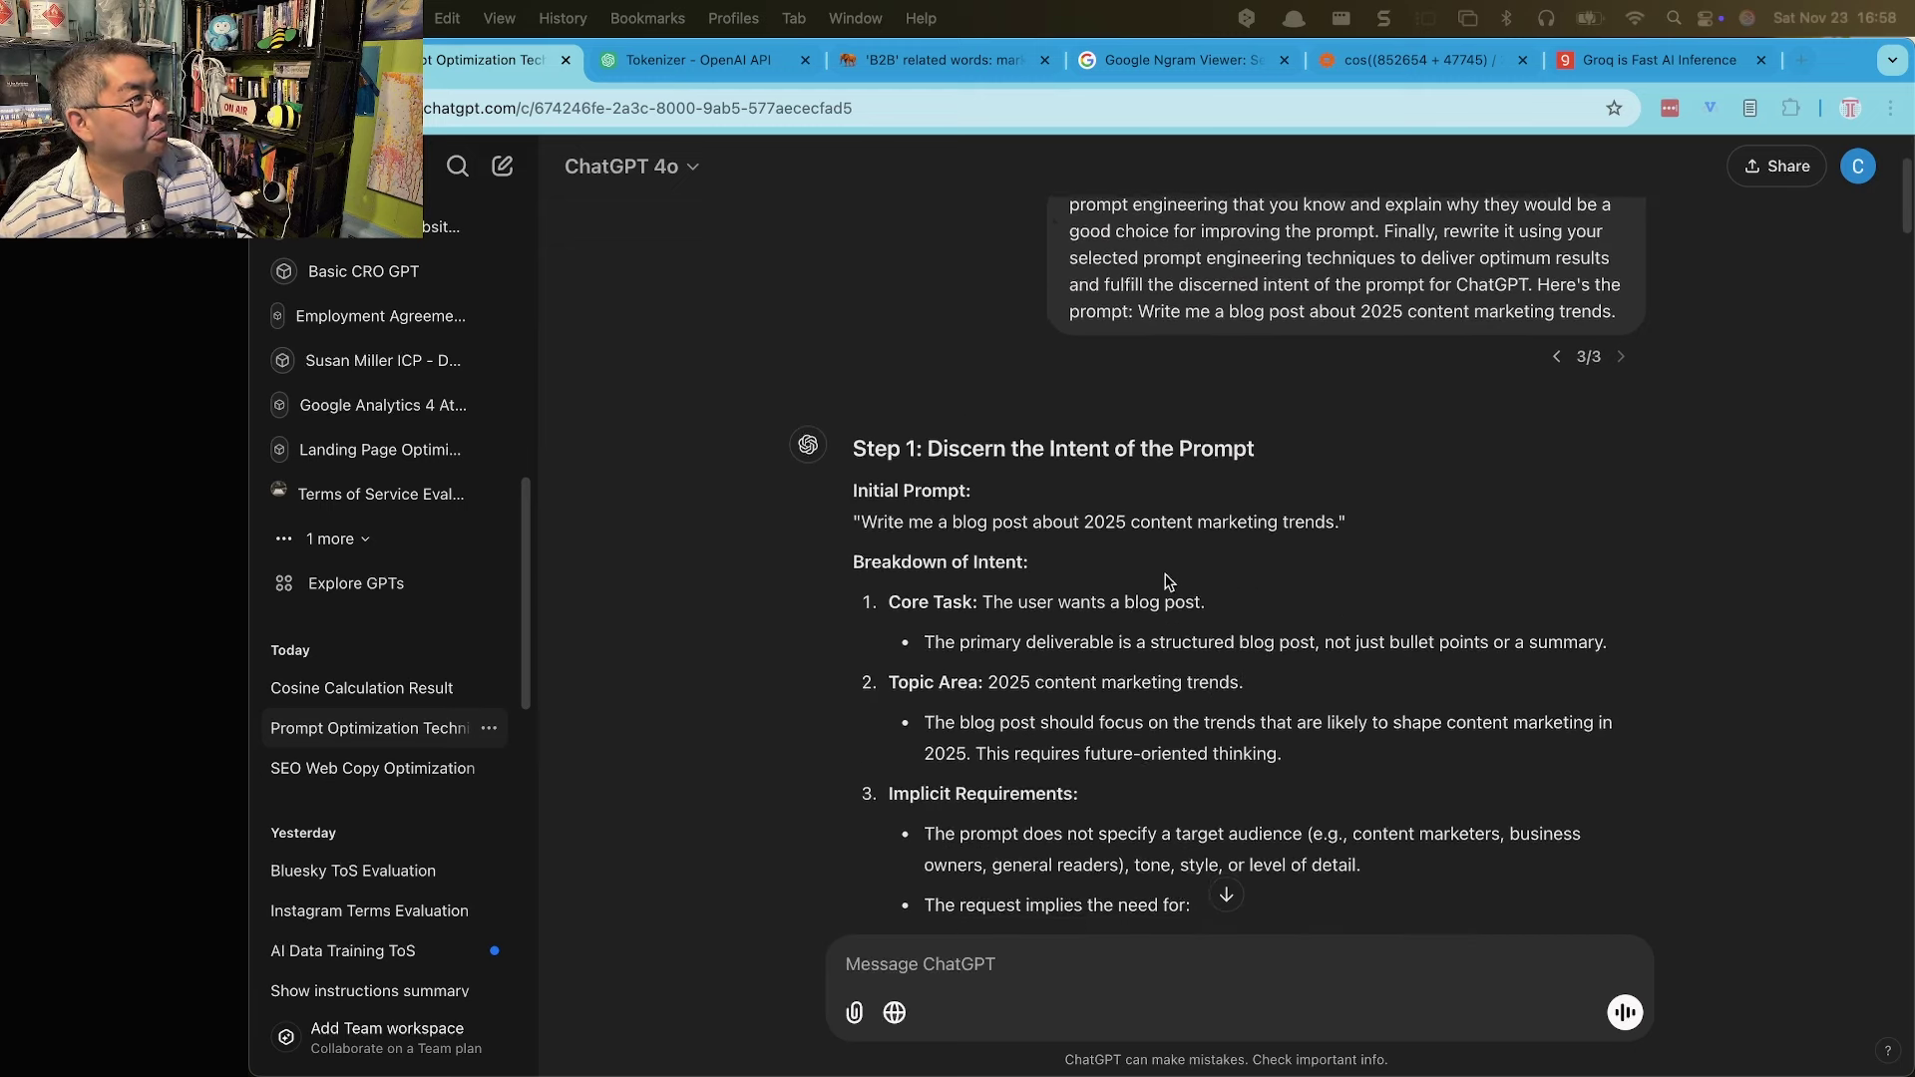
pyautogui.scroll(-2, 1147, 583)
pyautogui.scroll(-3, 1062, 573)
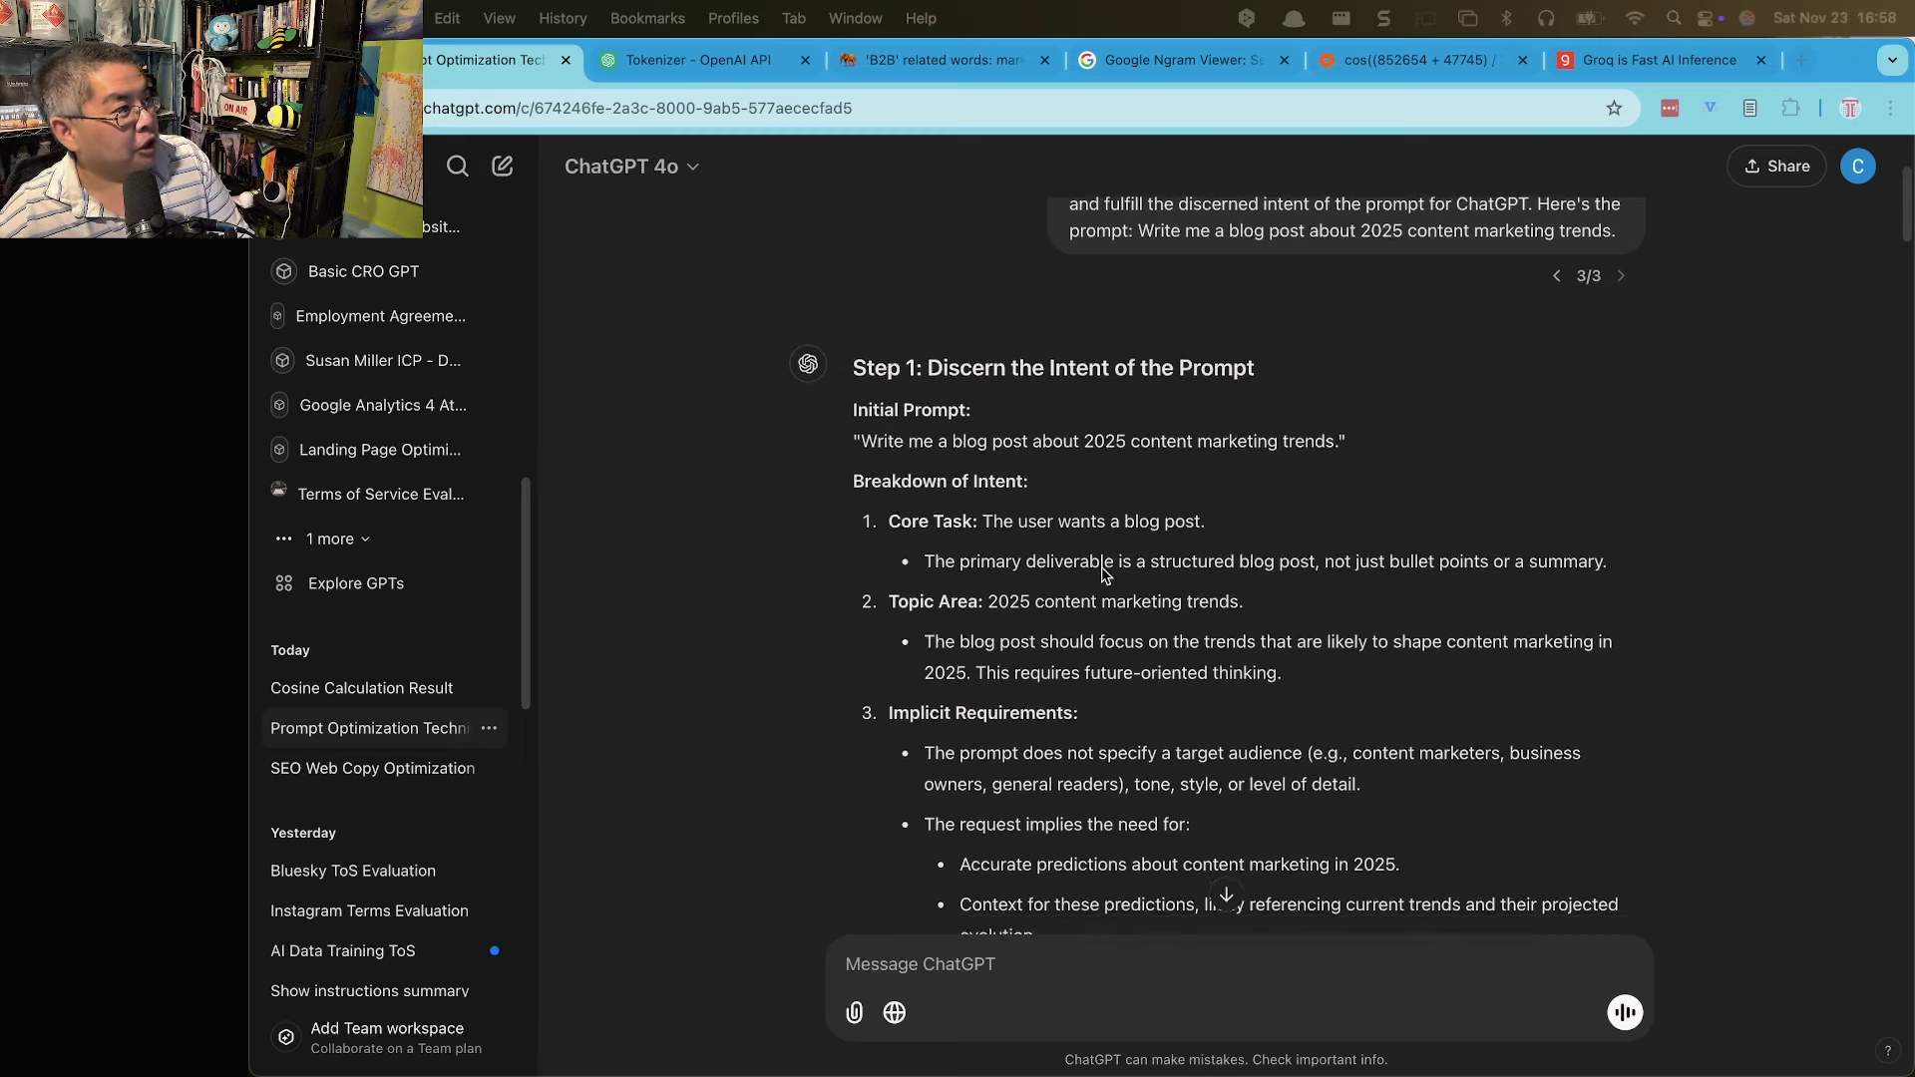
pyautogui.scroll(-4, 1037, 598)
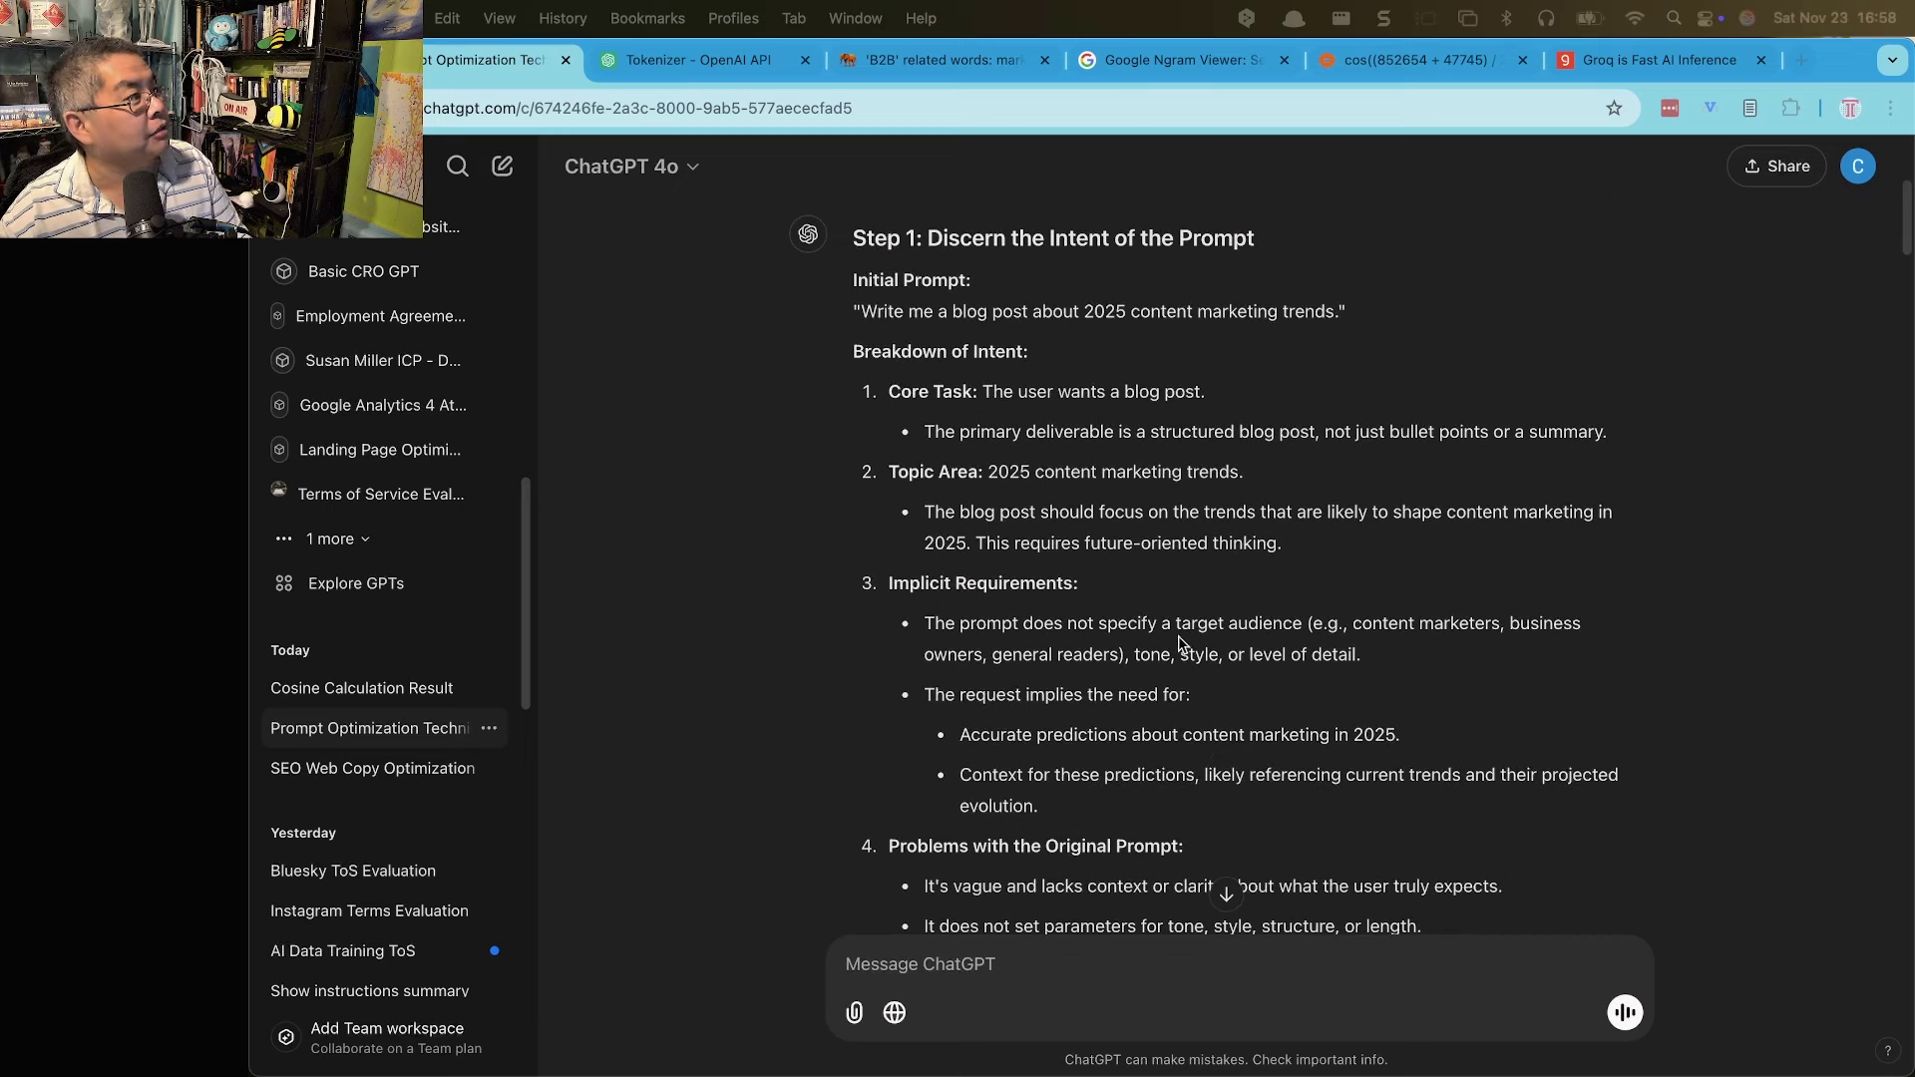
pyautogui.scroll(-2, 1197, 679)
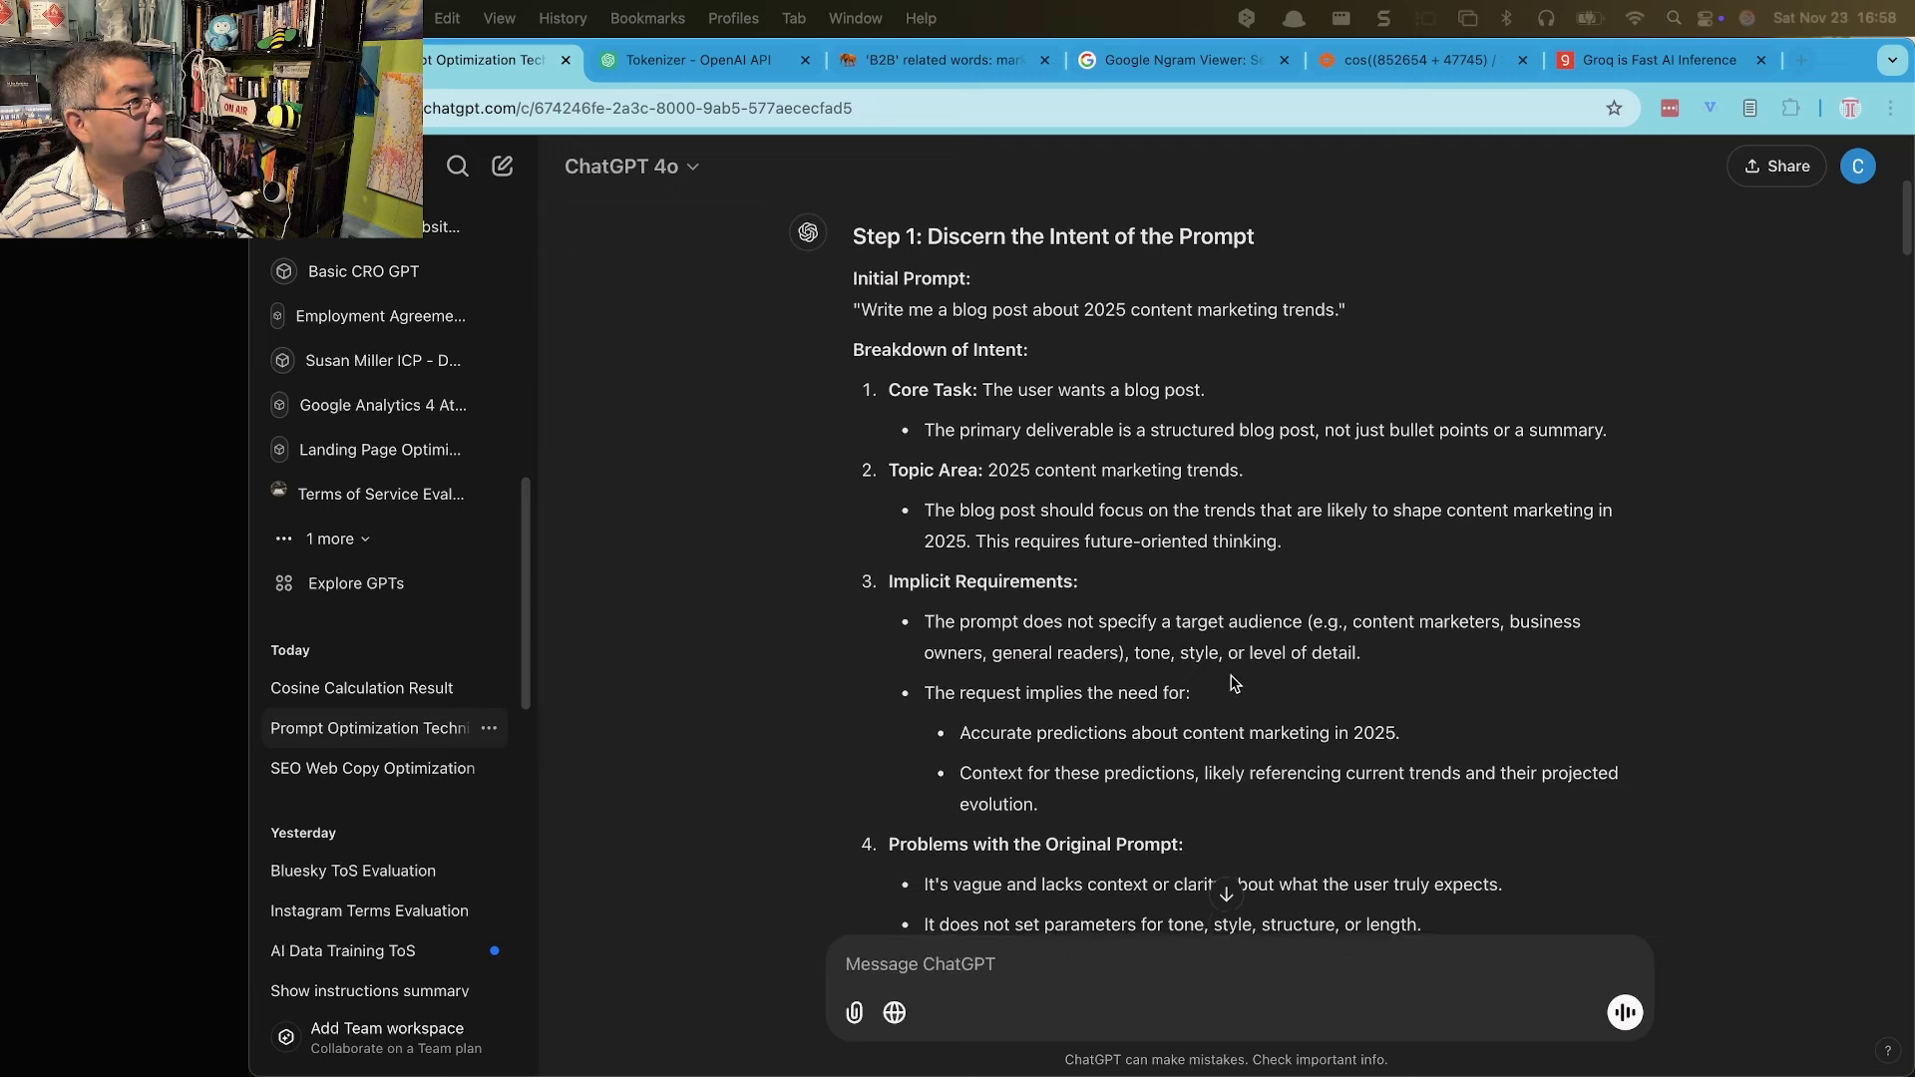
pyautogui.scroll(-1, 1087, 688)
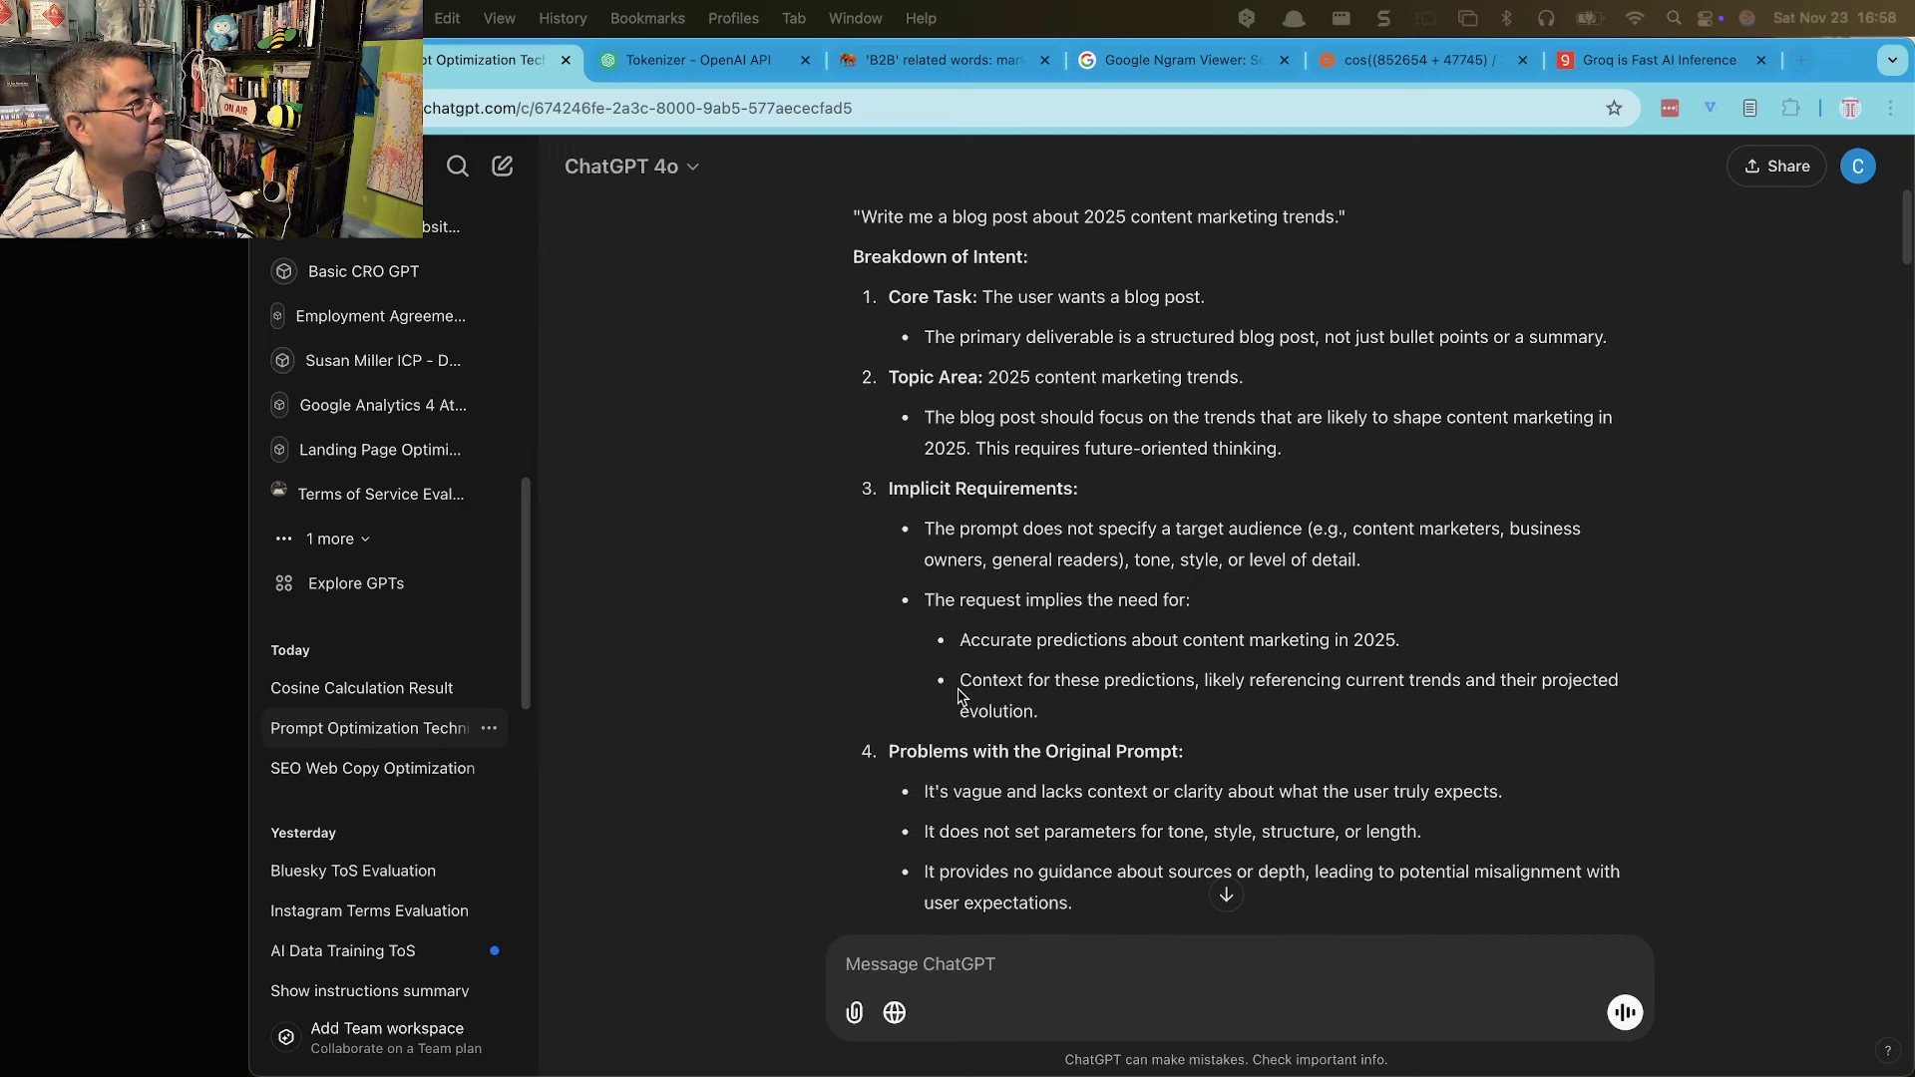
pyautogui.scroll(-1, 1197, 688)
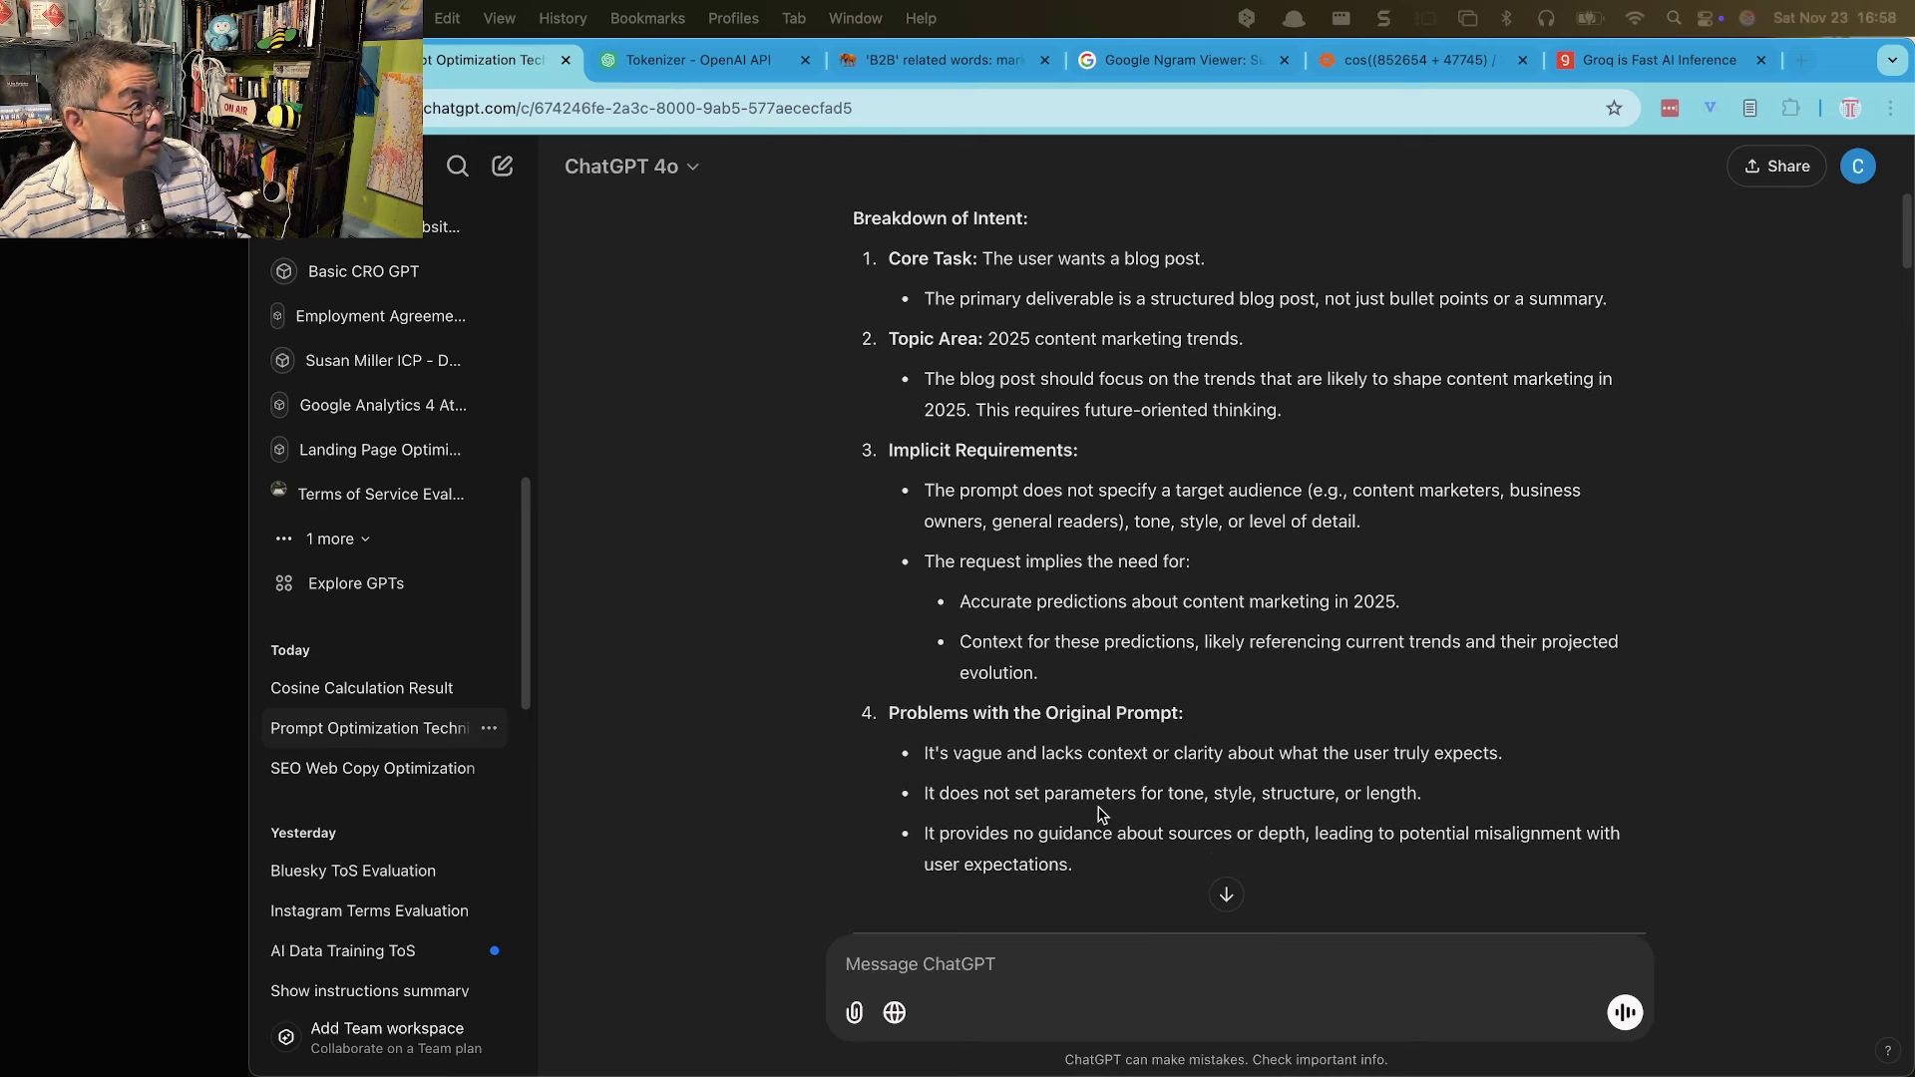
pyautogui.scroll(-4, 1101, 813)
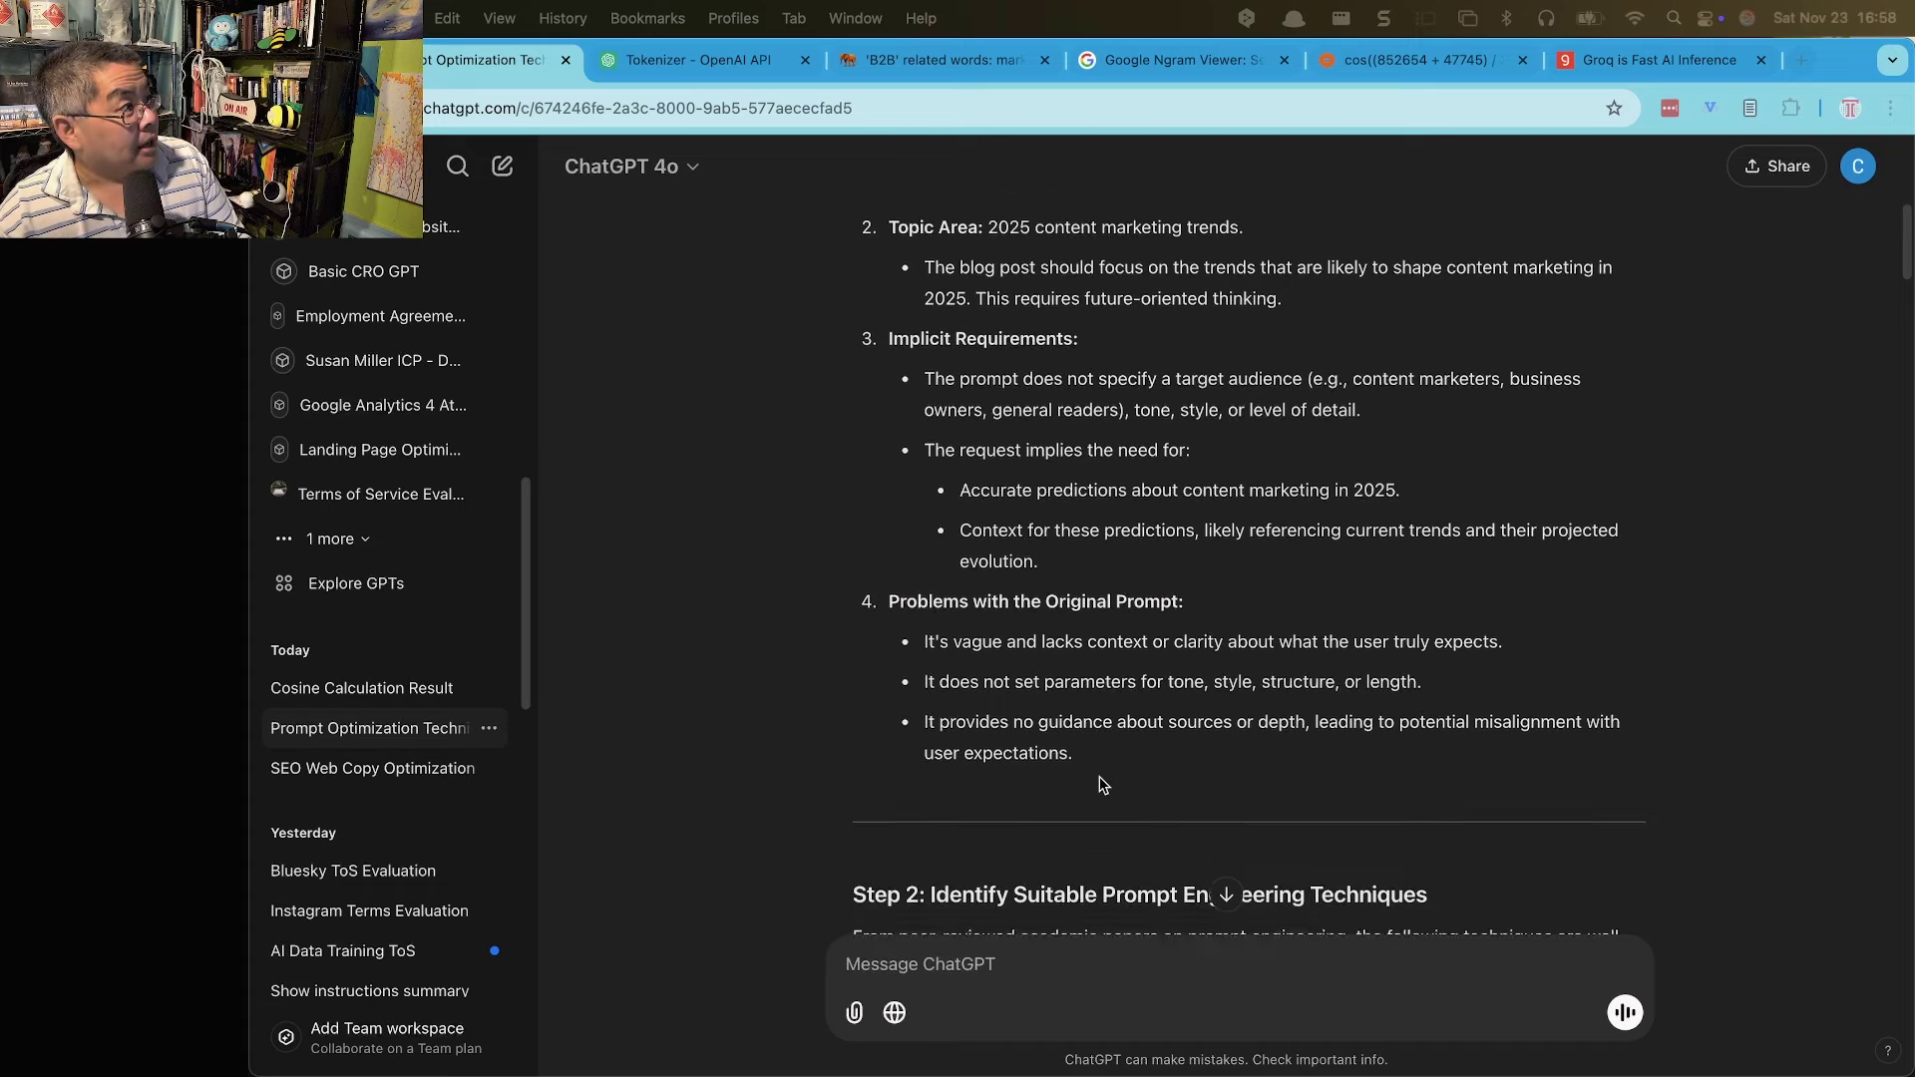
pyautogui.scroll(-5, 1101, 778)
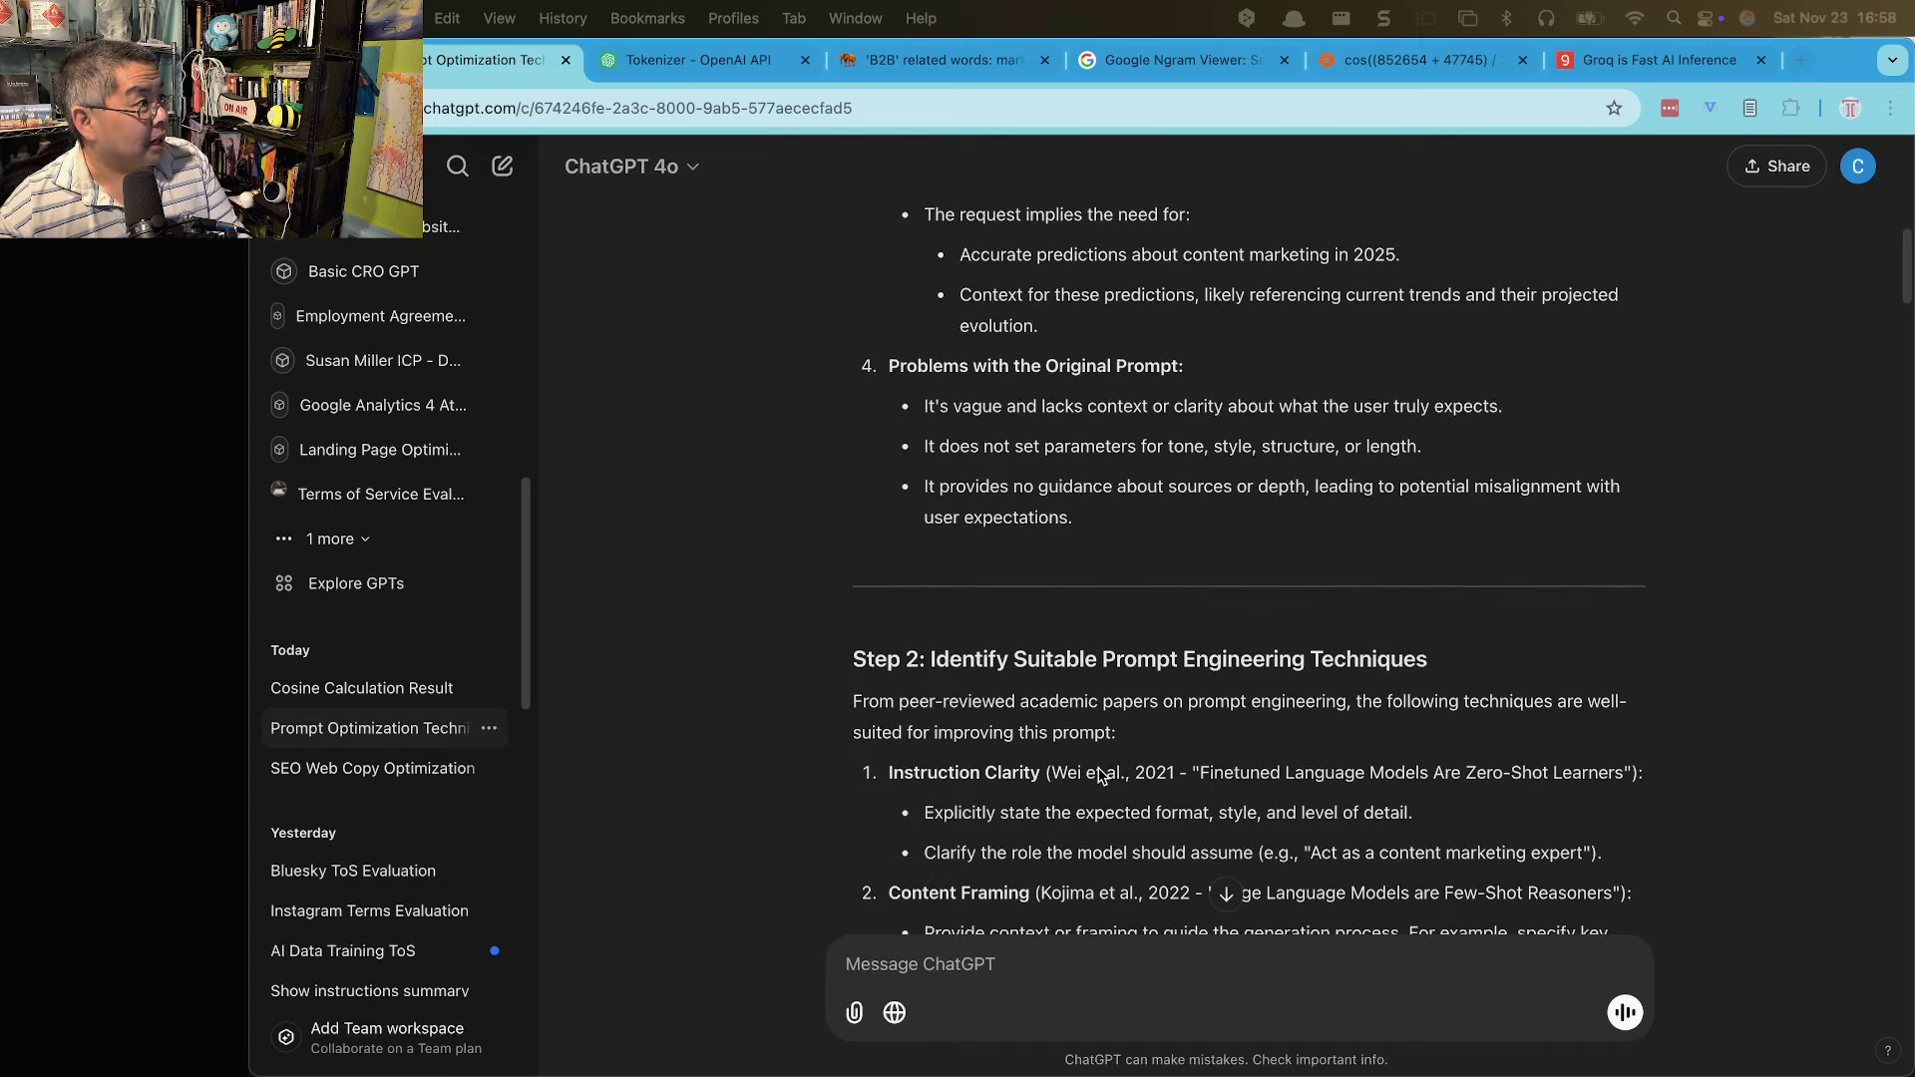
pyautogui.scroll(-4, 1149, 725)
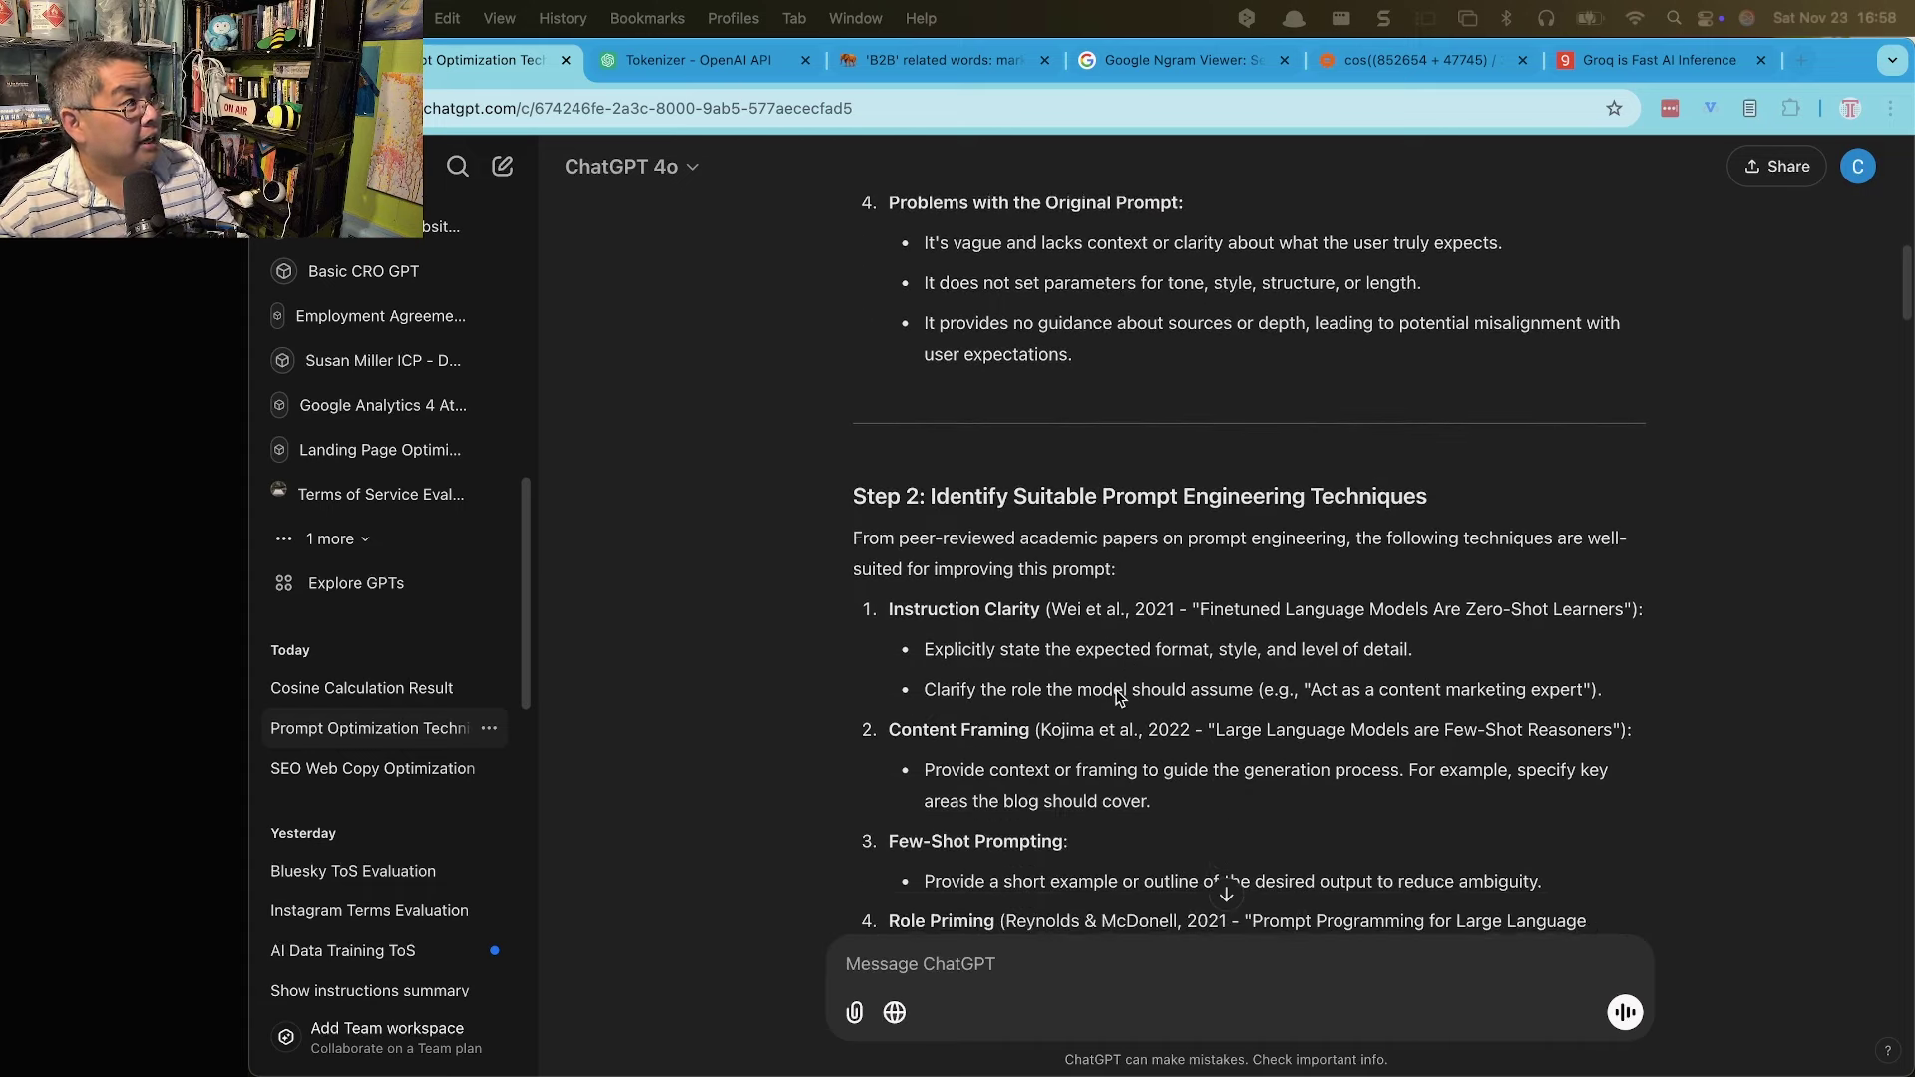
pyautogui.scroll(-4, 1124, 698)
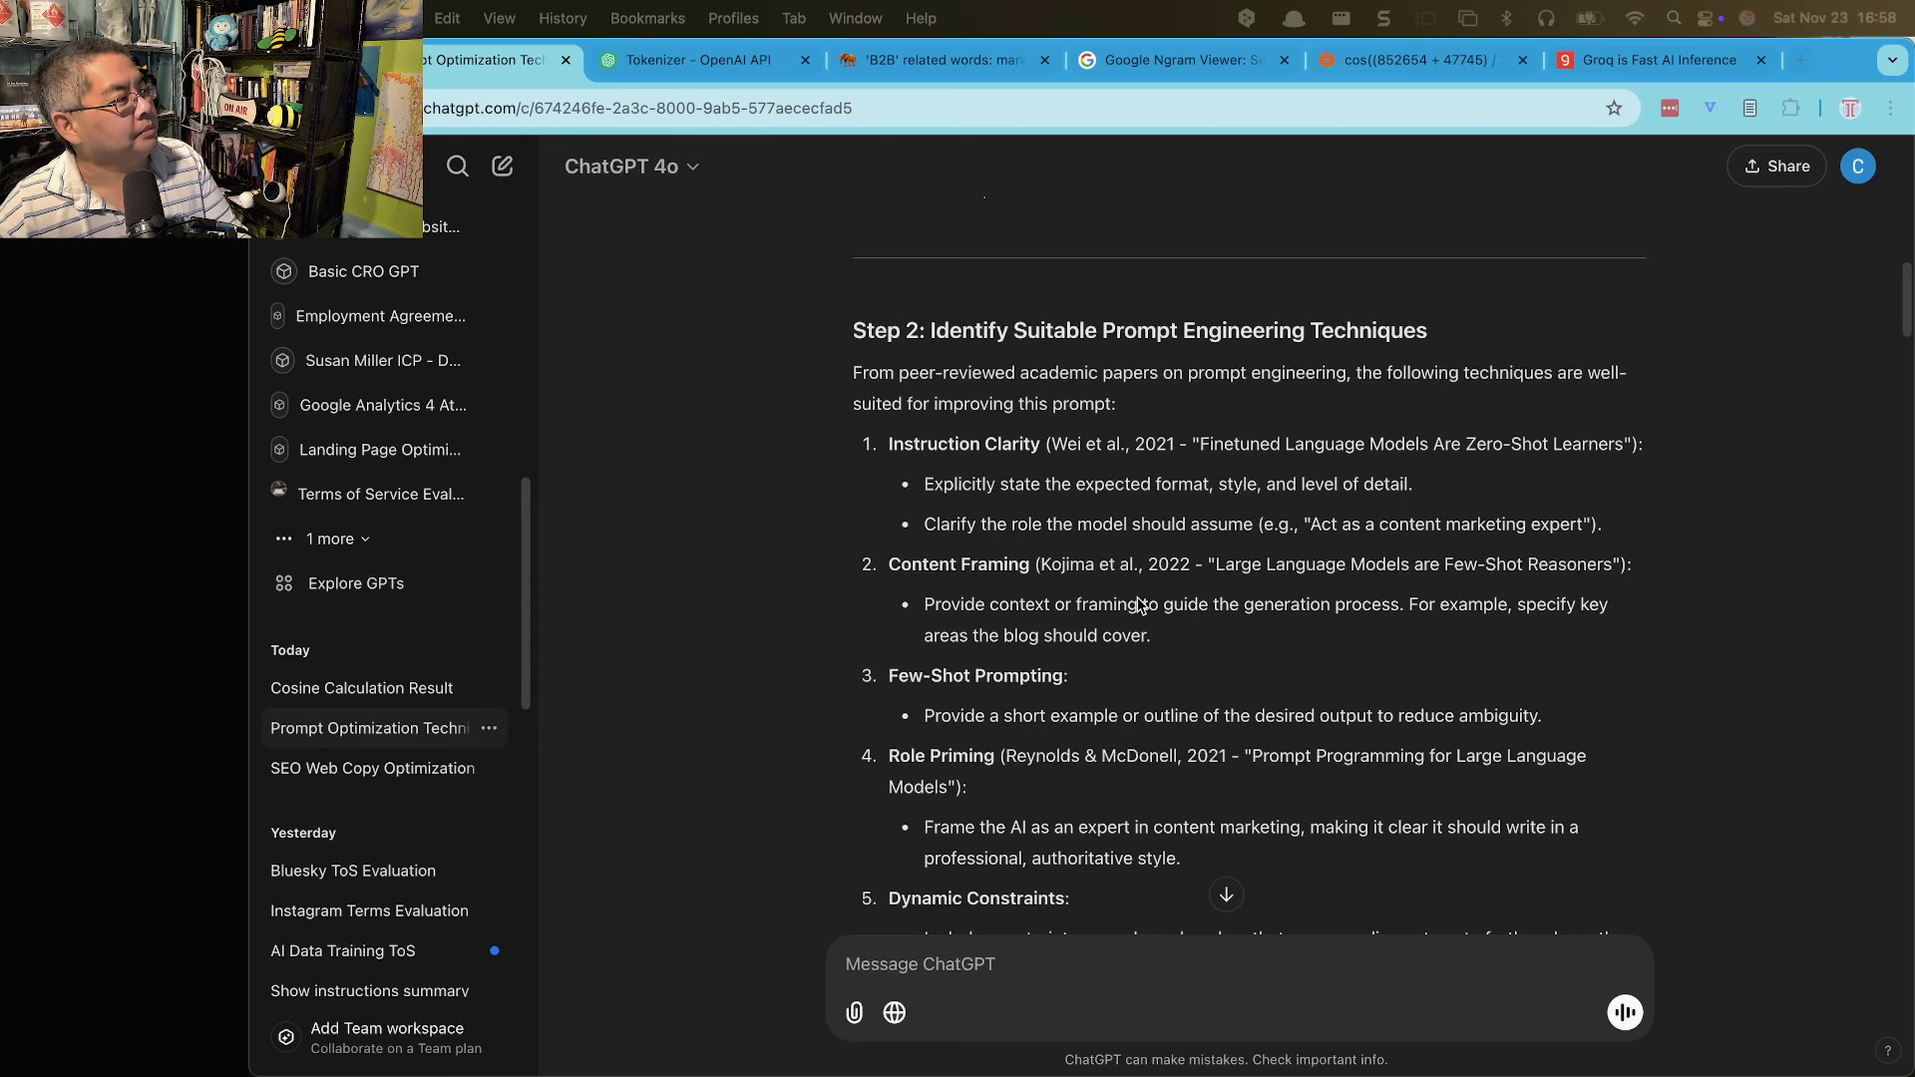
pyautogui.scroll(-3, 1138, 604)
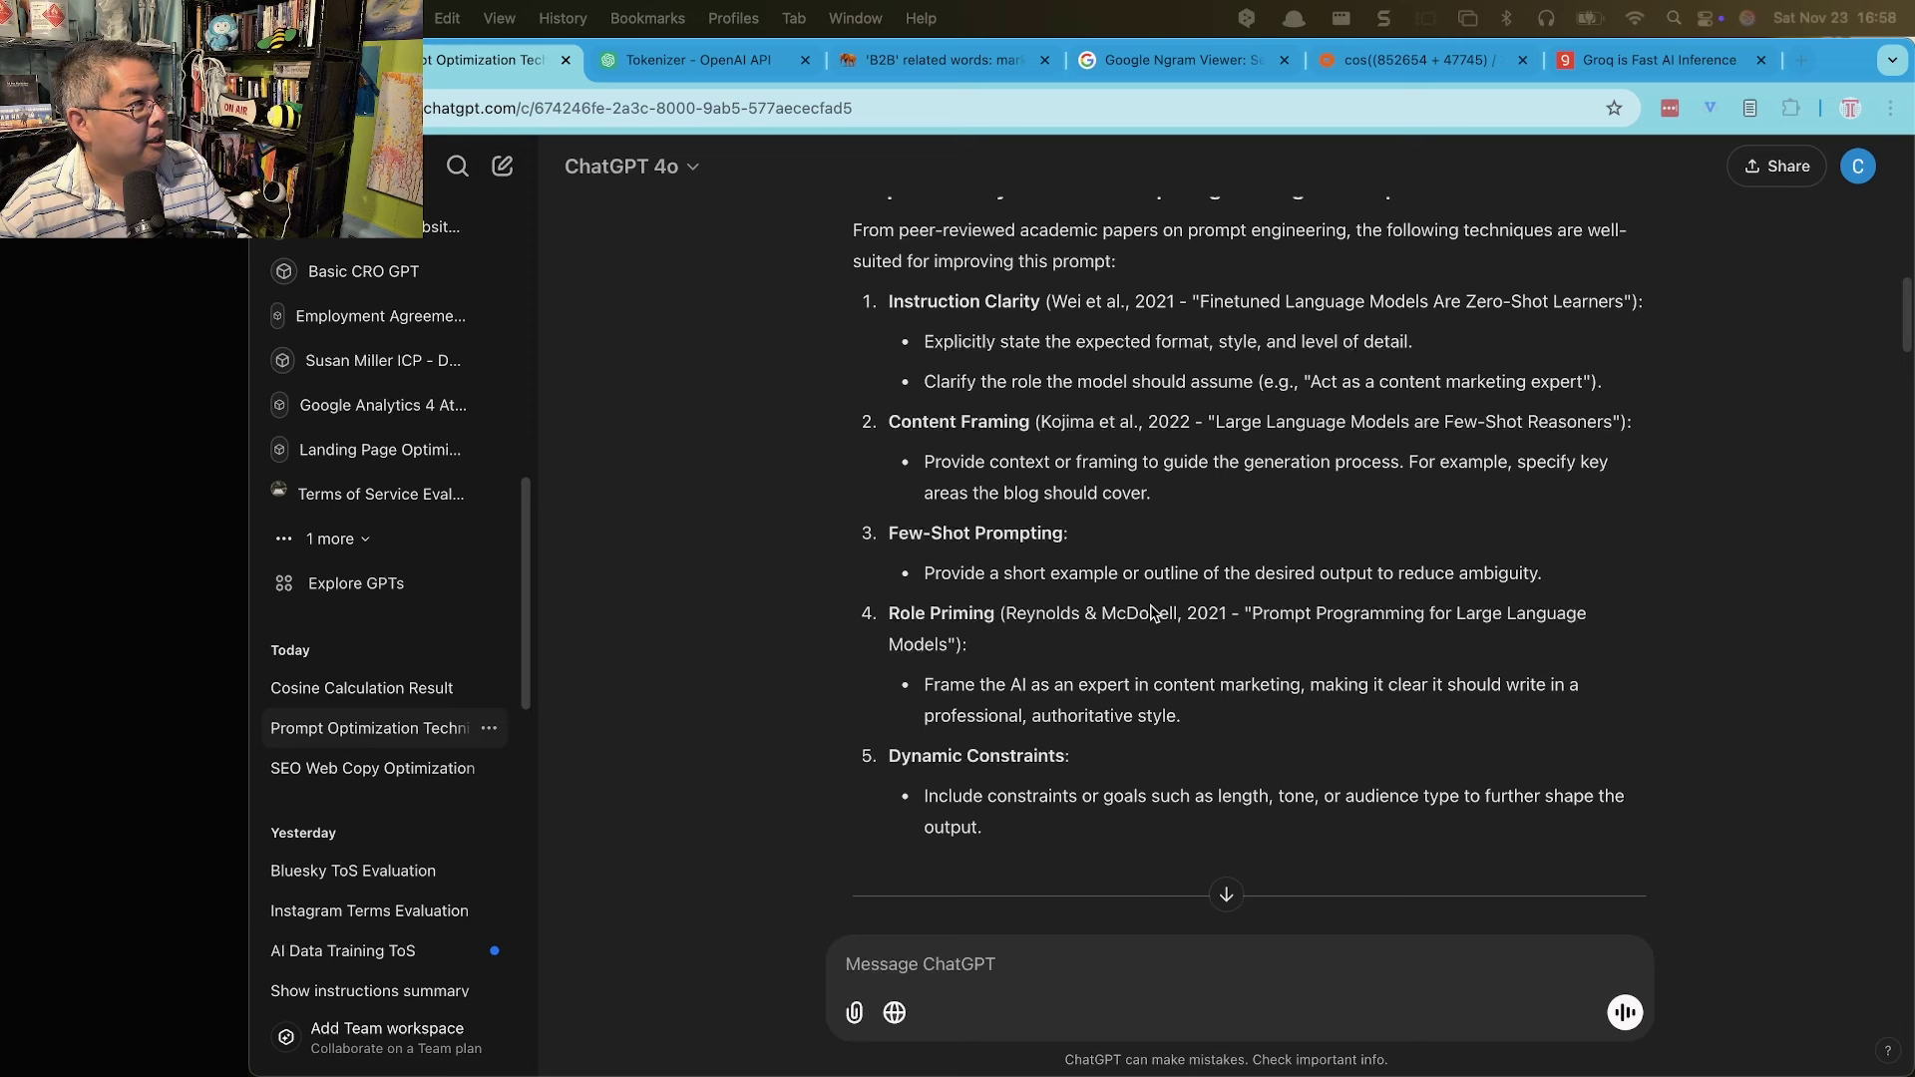
pyautogui.scroll(-6, 1142, 601)
pyautogui.scroll(-2, 1152, 606)
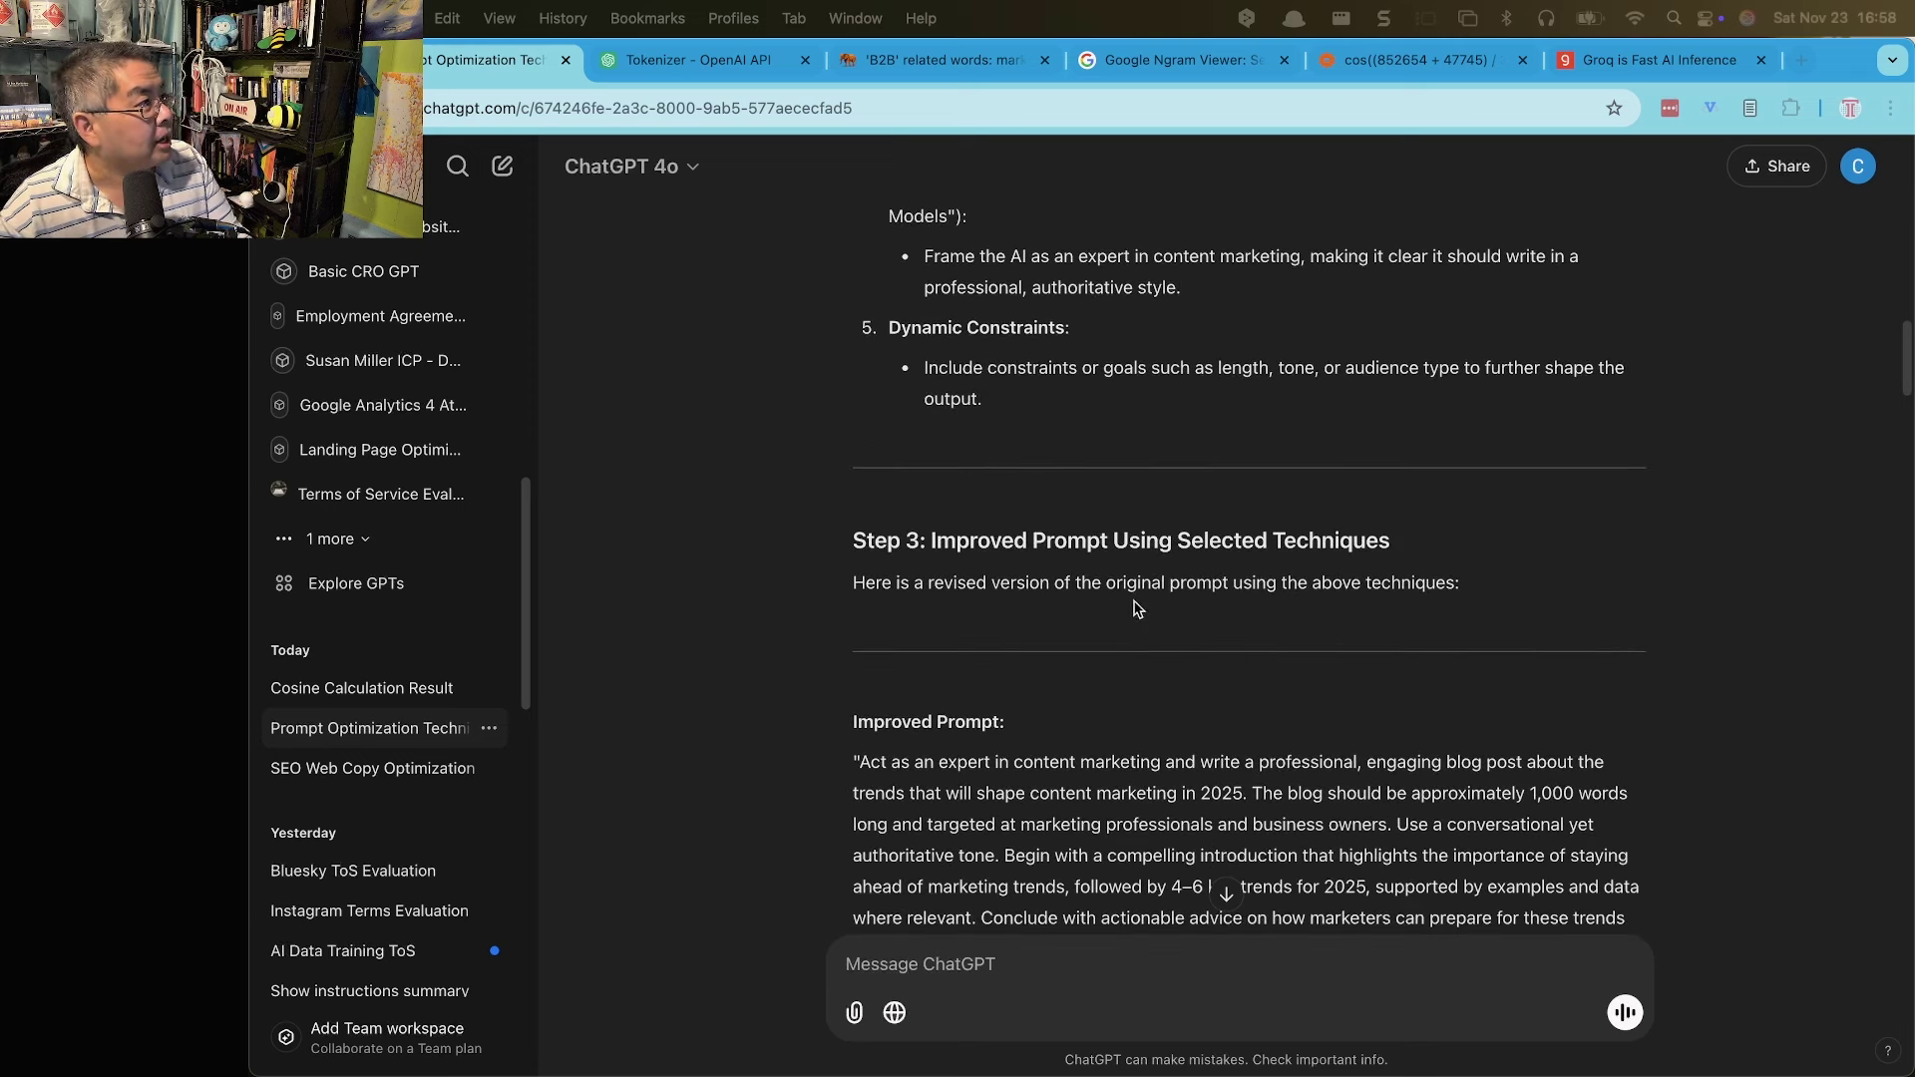
# Scroll past the Improved Prompt to the five points of Step 4: Why This Revision Works.
pyautogui.scroll(-2, 1063, 586)
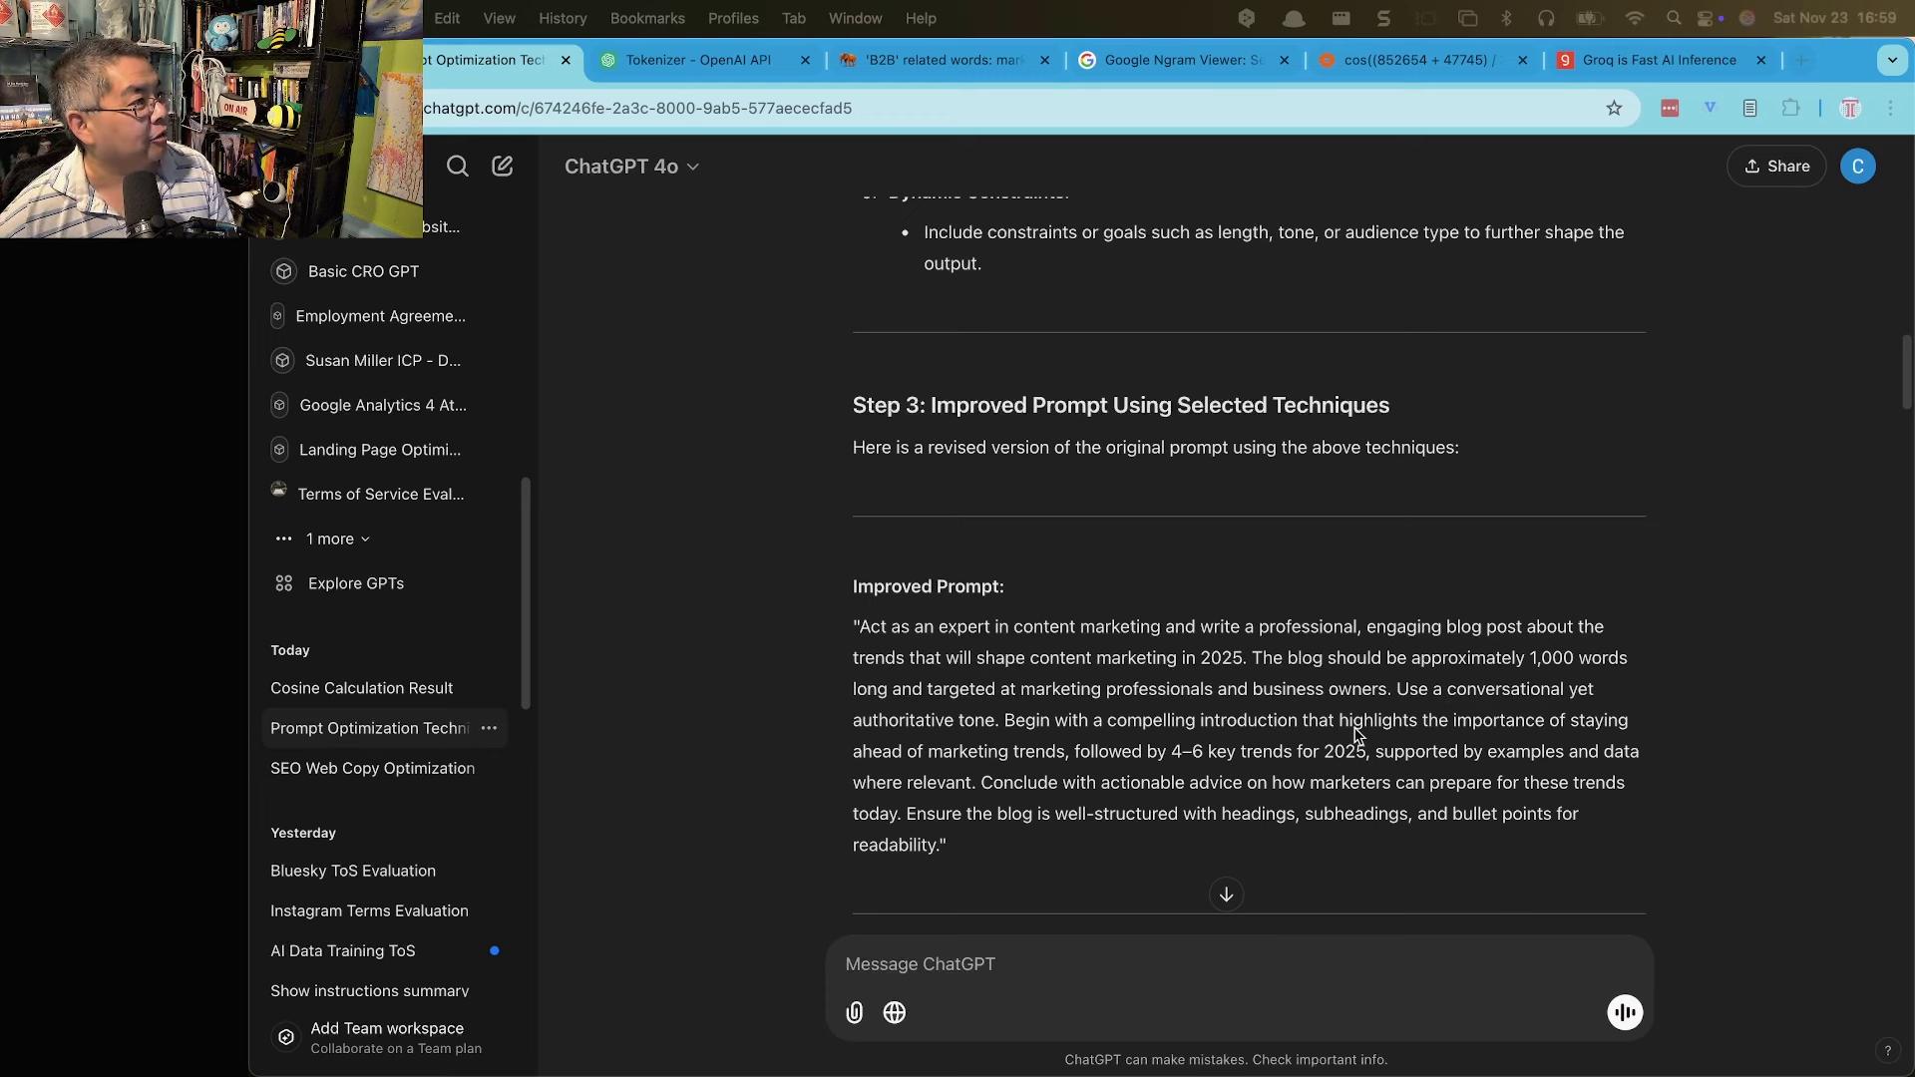
pyautogui.scroll(-1, 1397, 750)
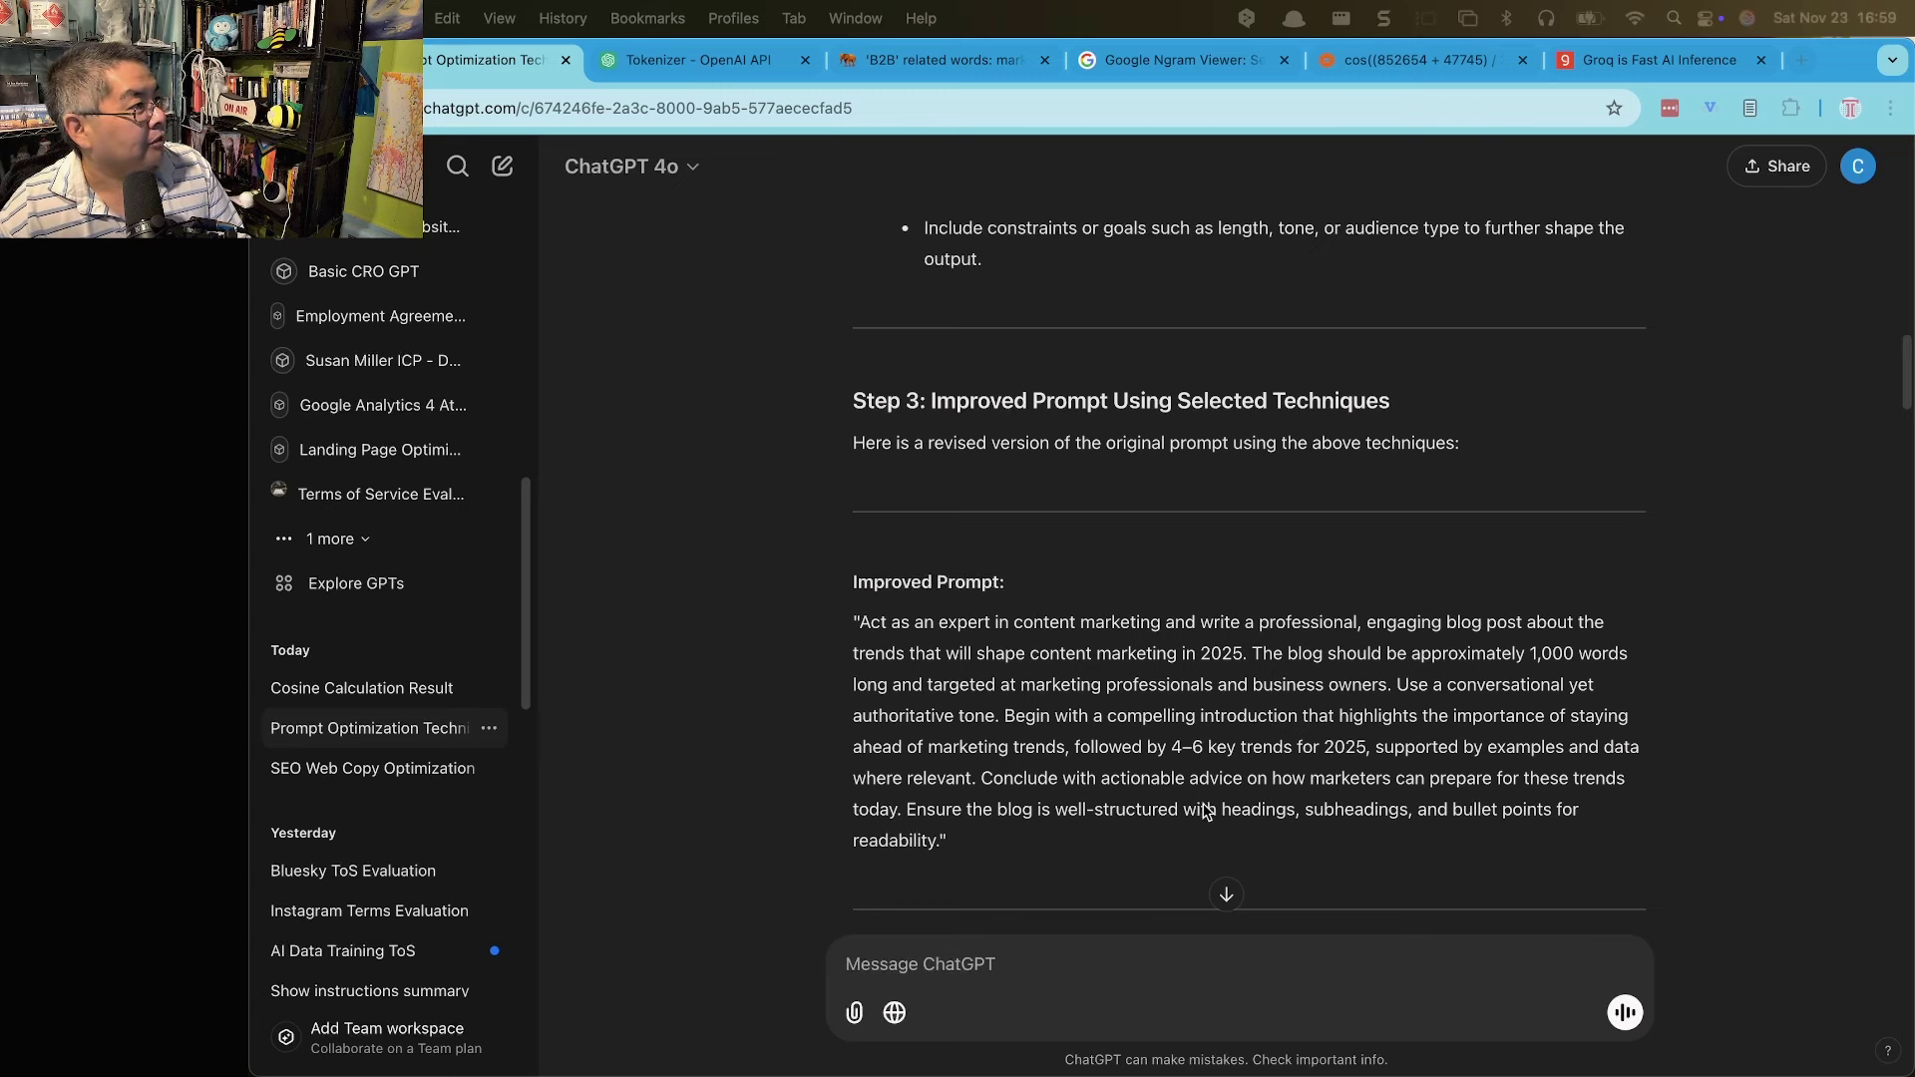
pyautogui.scroll(-1, 1204, 808)
pyautogui.scroll(-1, 1194, 796)
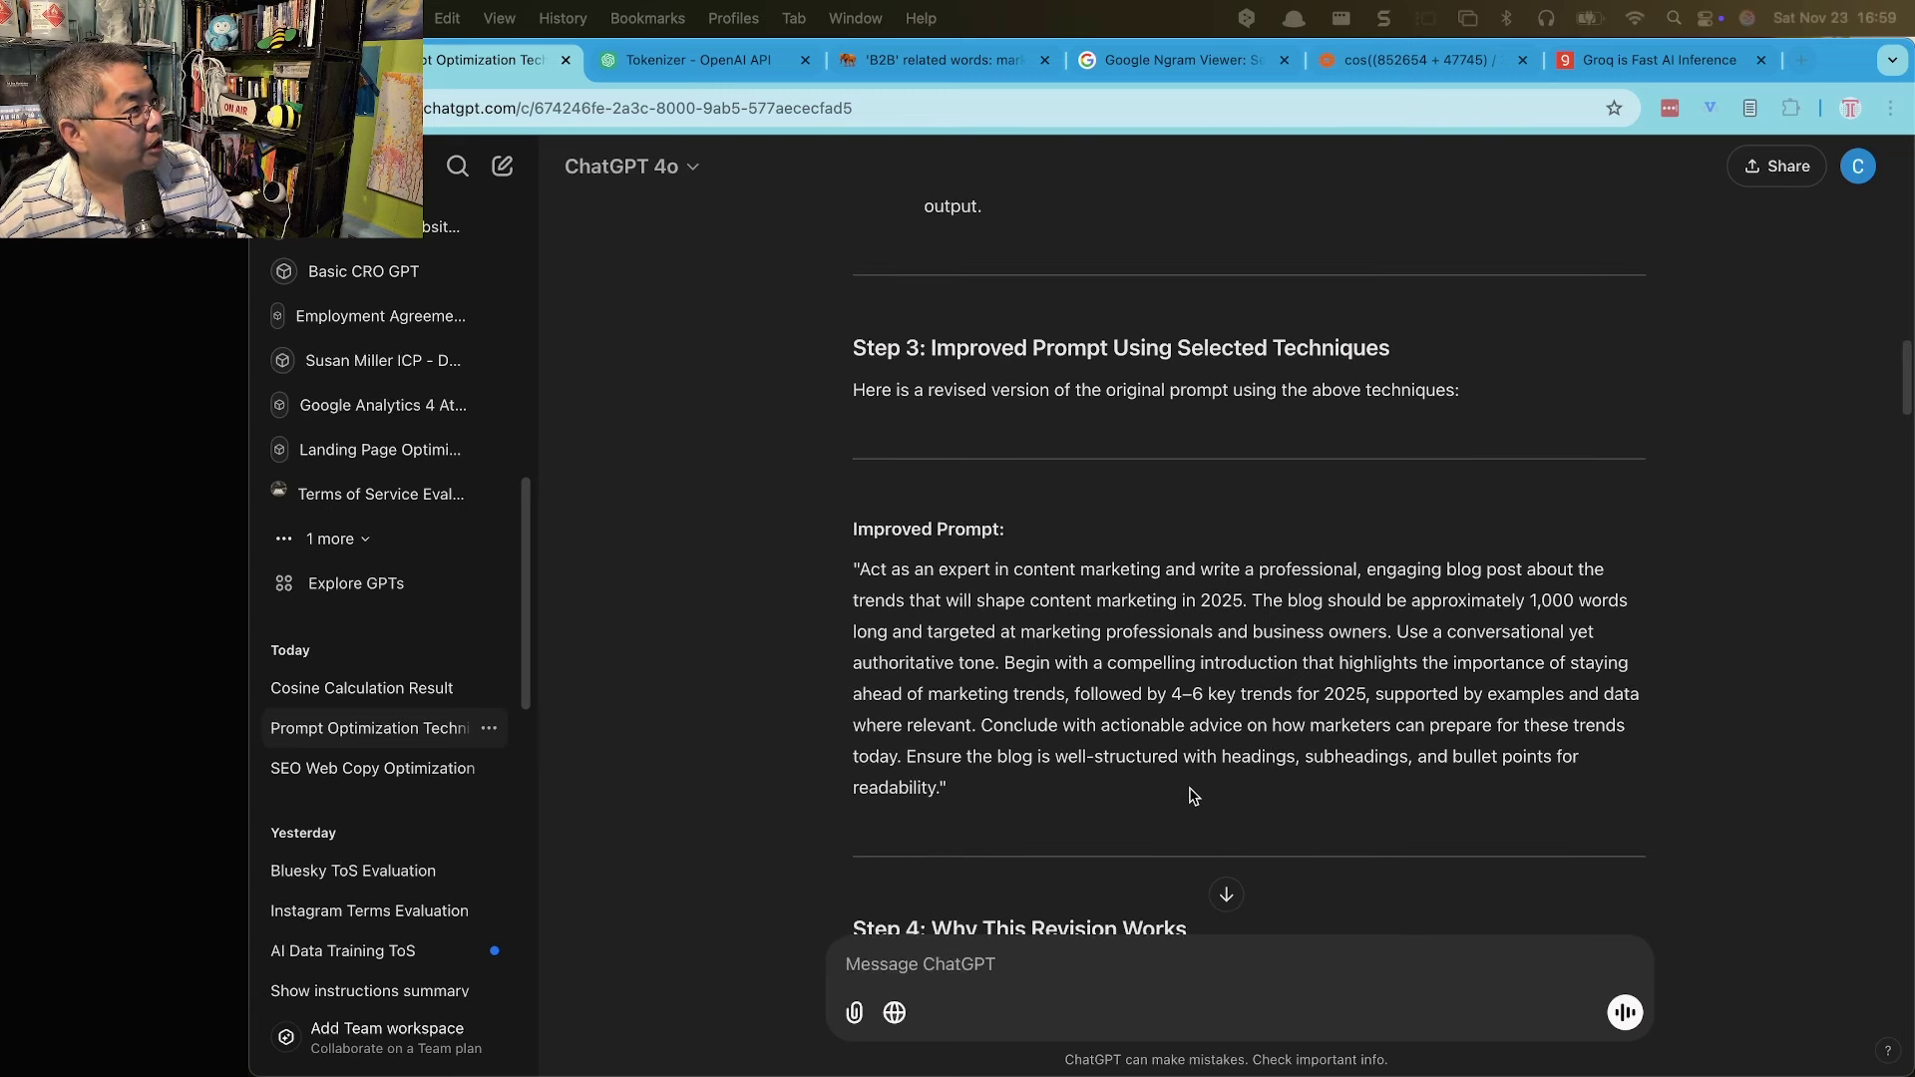
pyautogui.scroll(-2, 1286, 773)
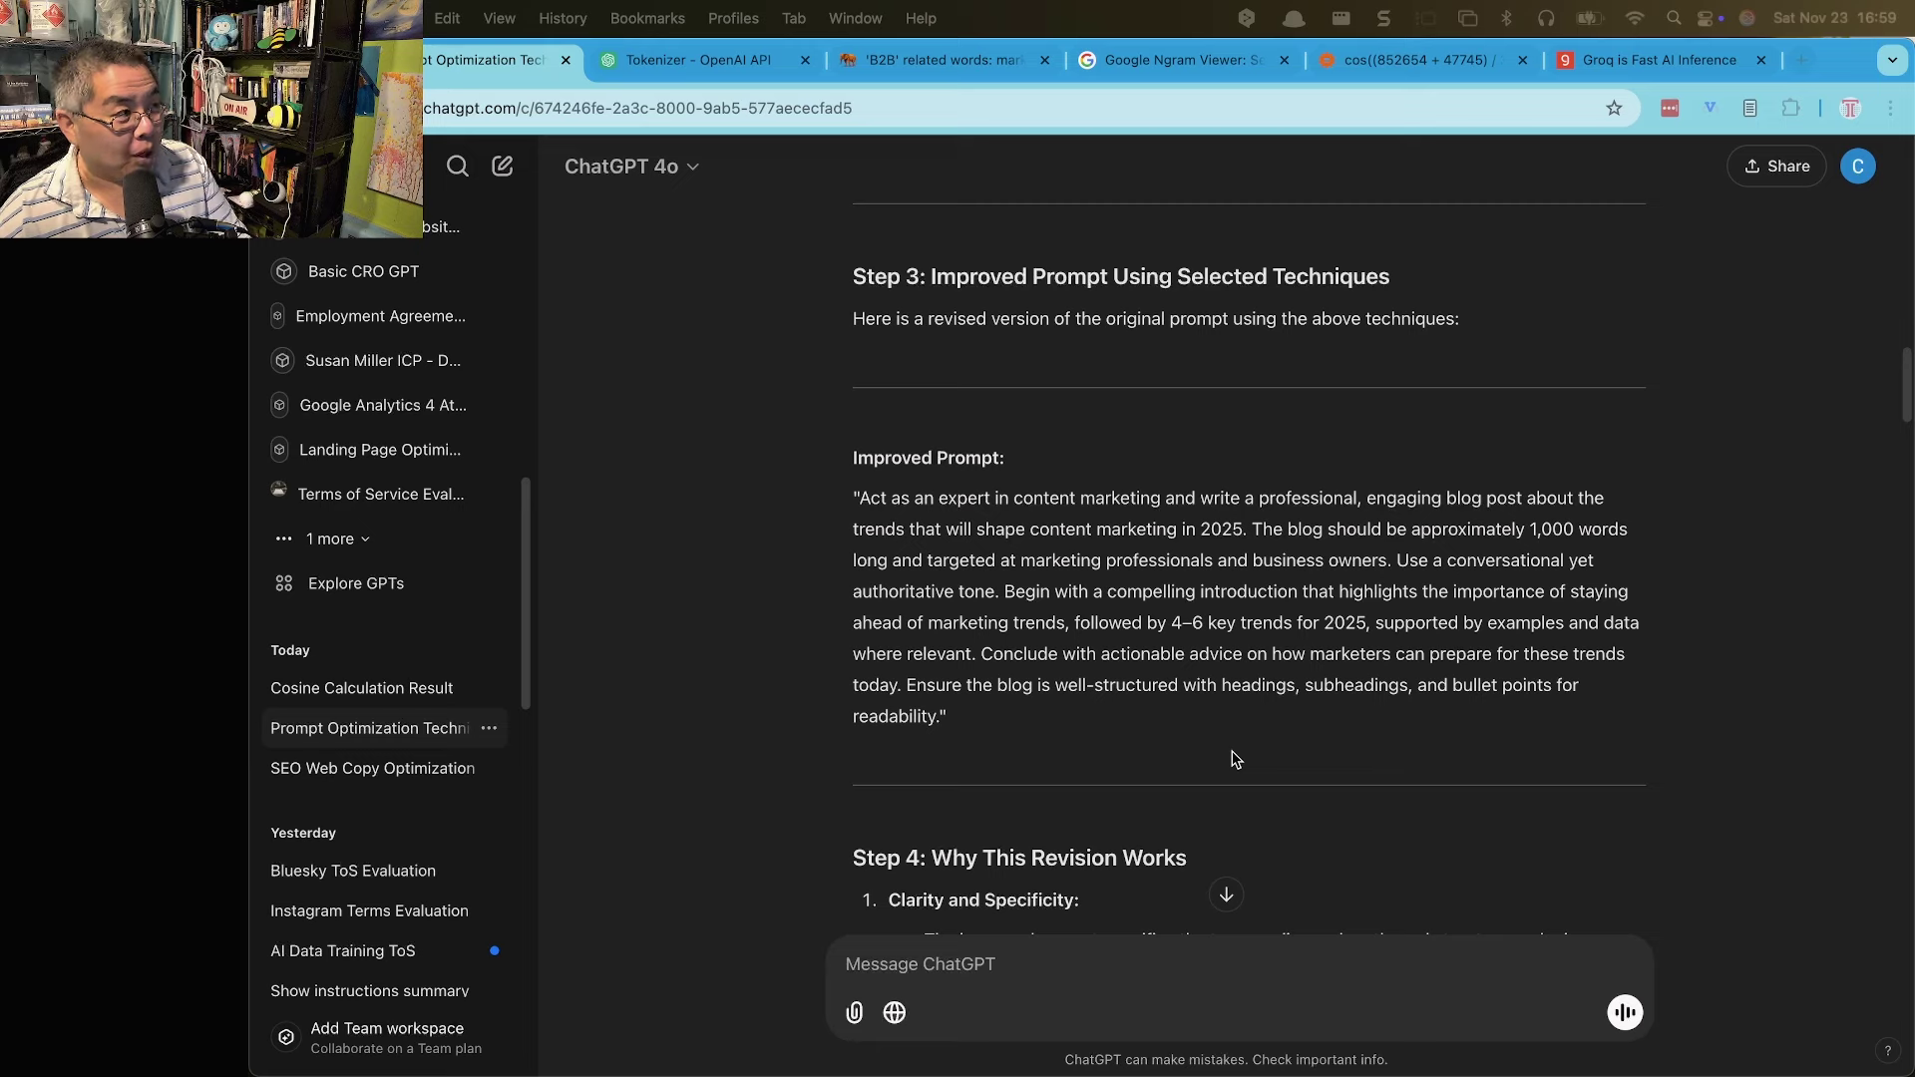
pyautogui.scroll(-5, 1041, 803)
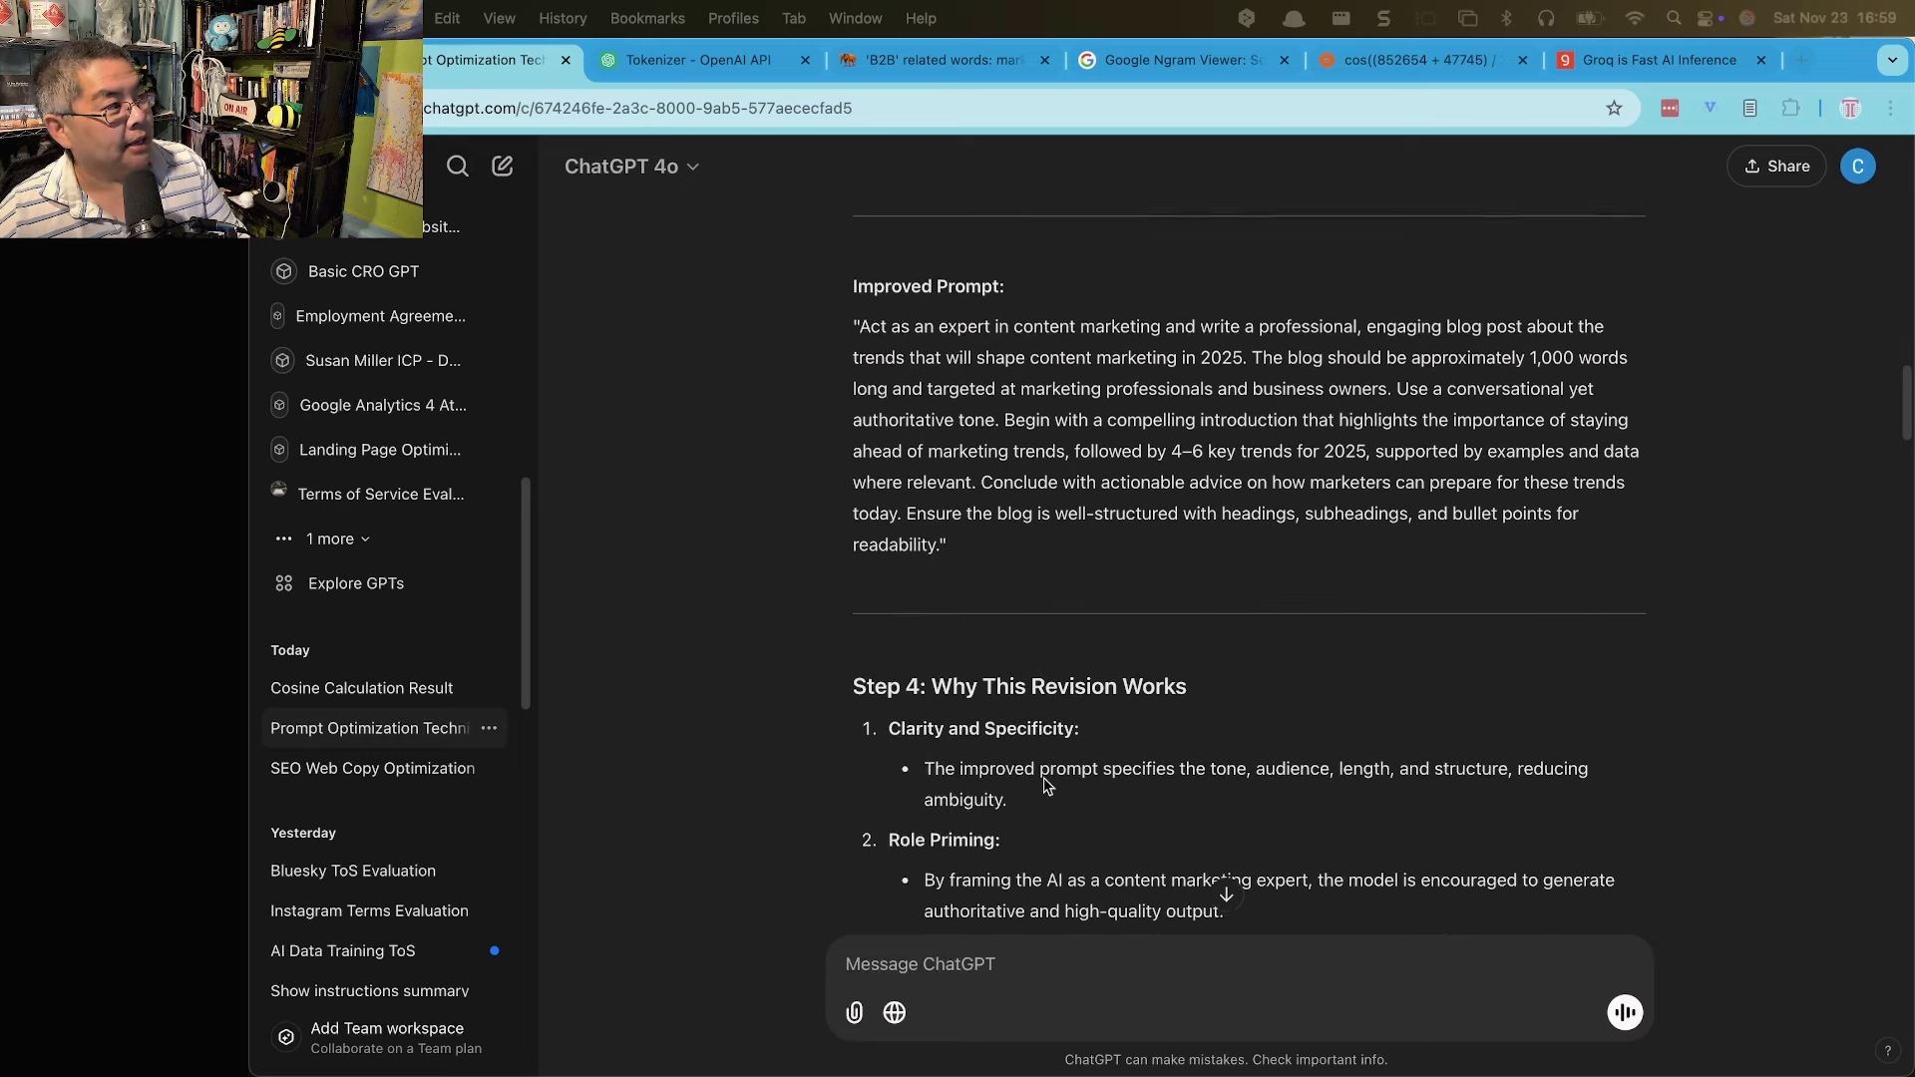
pyautogui.scroll(-7, 1044, 788)
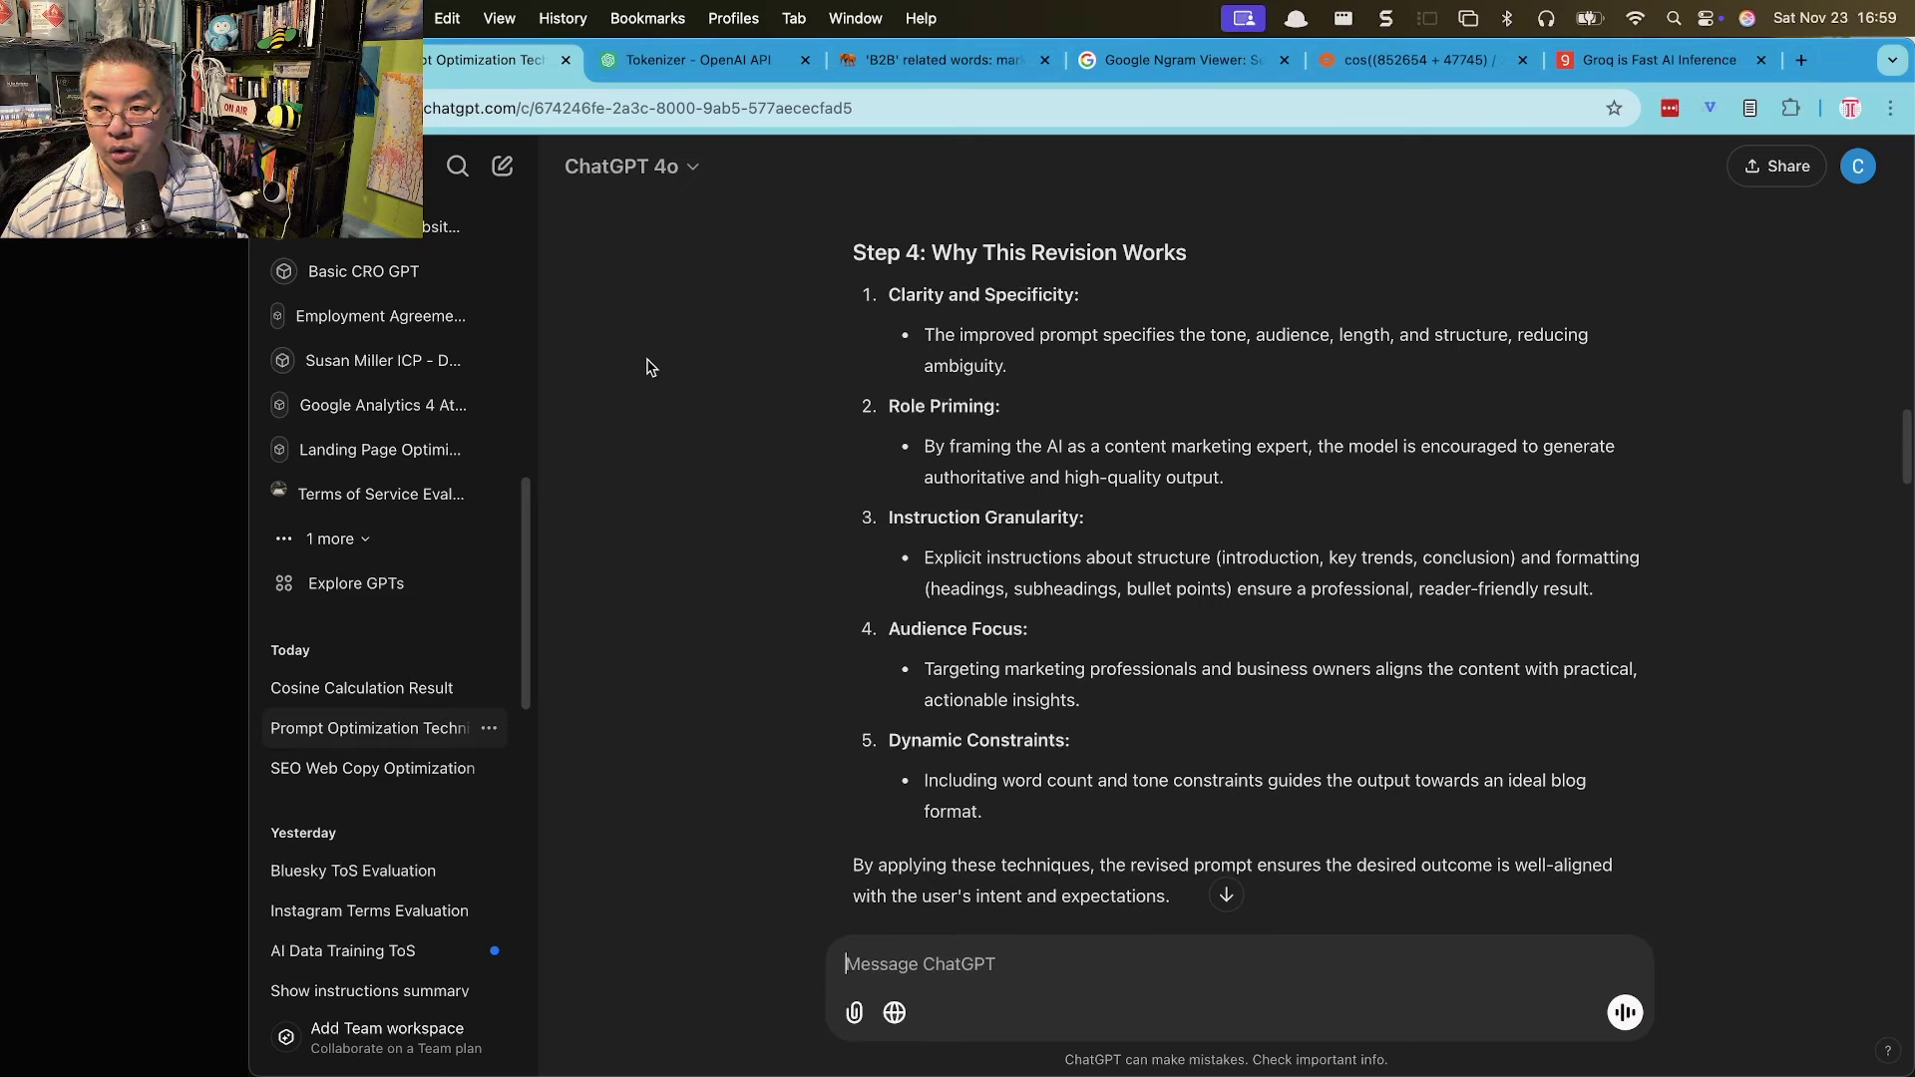
# Open gemini.google.com in a new tab and paste the meta-prompt.
pyautogui.press('super+t')
pyautogui.write('gem')
pyautogui.press('Return')
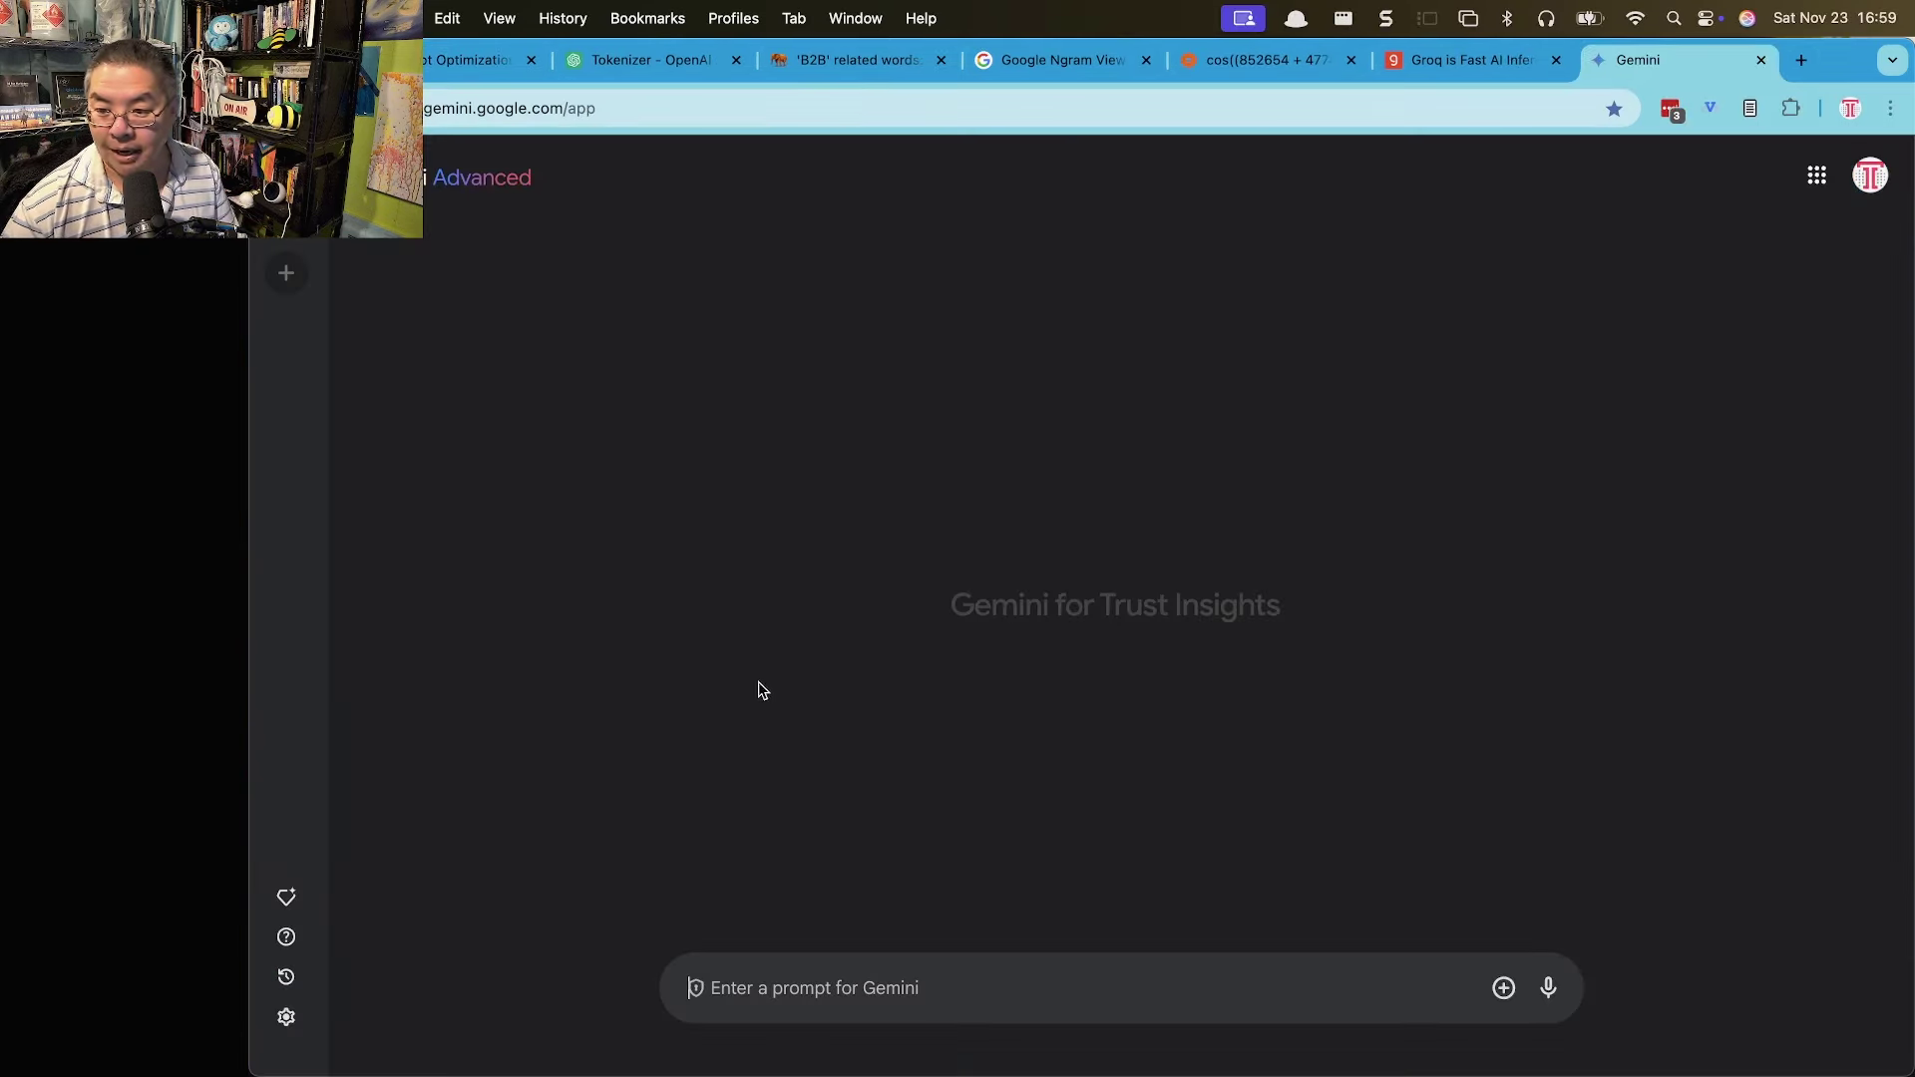
pyautogui.write('"You\'re a prompt engineering expert. You know large language models, the transformers framework, attention, and prompt engineering and optimization techniques. Take the following prompt, which I know is terrible, and discern its intent. Talk through your discernment step by step. Then select one or more prompt engineering techniques from peer-reviewed academic papers on prompt engineering that you know and explain why they would be a good choice for improving the prompt. Finally, rewrite it using your selected prompt engineering techniques to deliver optimum results and fulfill the discerned intent of the prompt for ChatGPT. Here\'s the prompt: Write me a blog post about 2025 content marketing trends."')
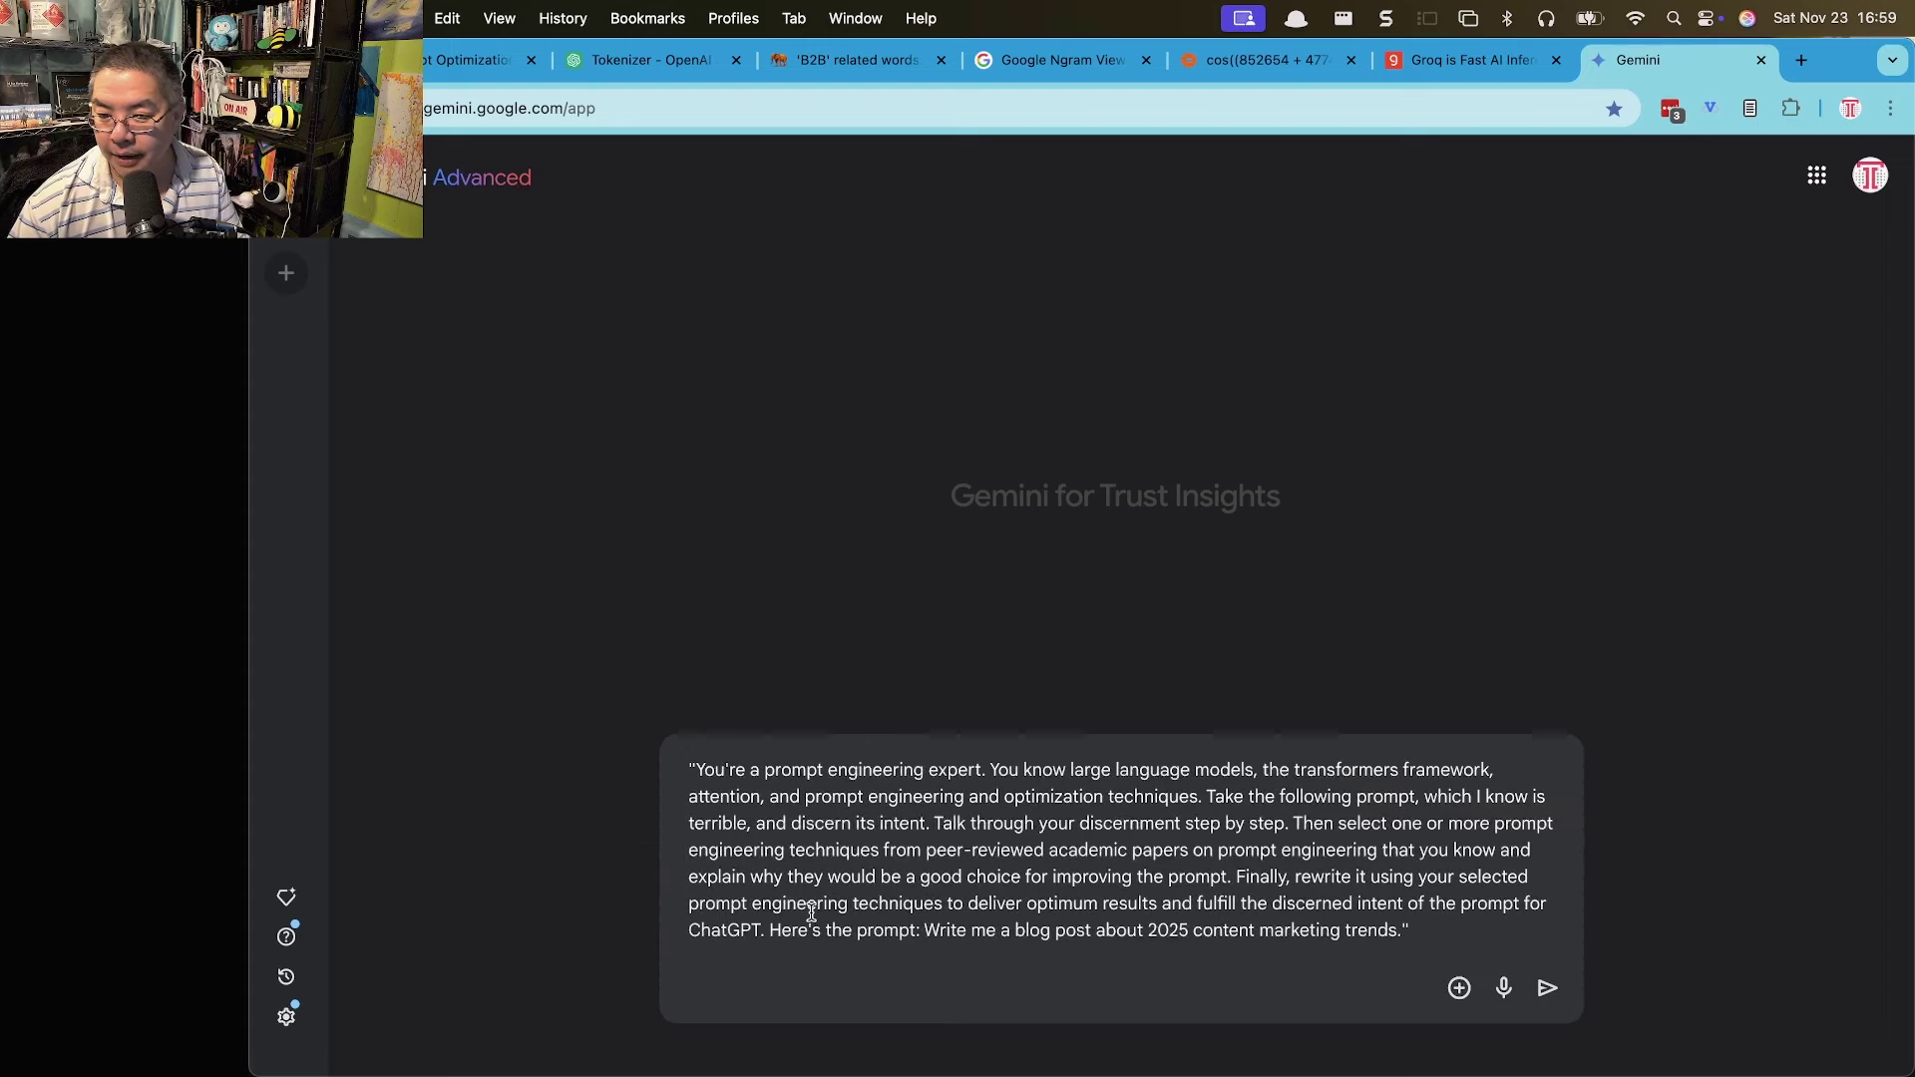
# Replace 'ChatGPT' with 'Google Gemini.' in the prompt and send it.
pyautogui.doubleClick(733, 929)
pyautogui.write('Gol')
pyautogui.press('BackSpace')
pyautogui.write('ogle Gemini.')
pyautogui.press('Return')
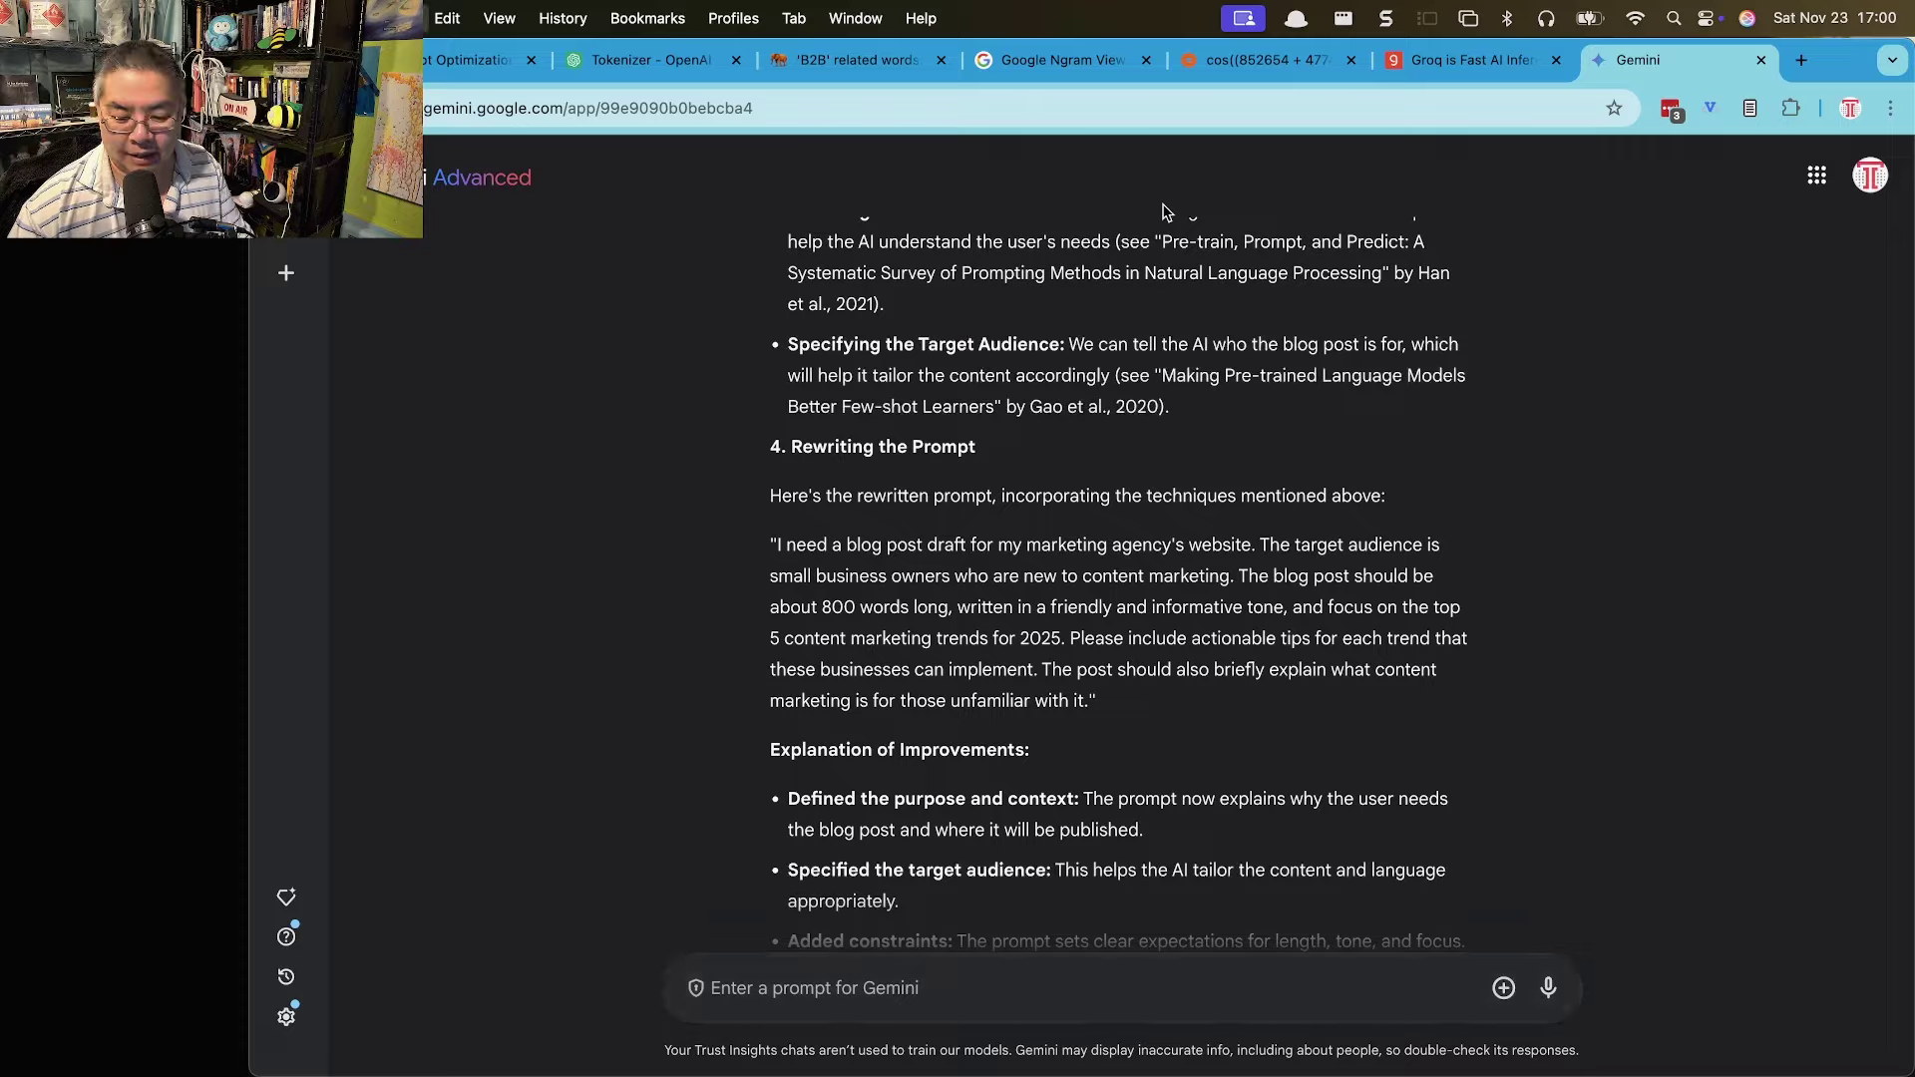
pyautogui.press('super+t')
# On claude.ai/new, paste the meta-prompt, swap ChatGPT for 'Anthropic Claude Sonnet 3.5', and send.
pyautogui.write('cla')
pyautogui.press('Return')
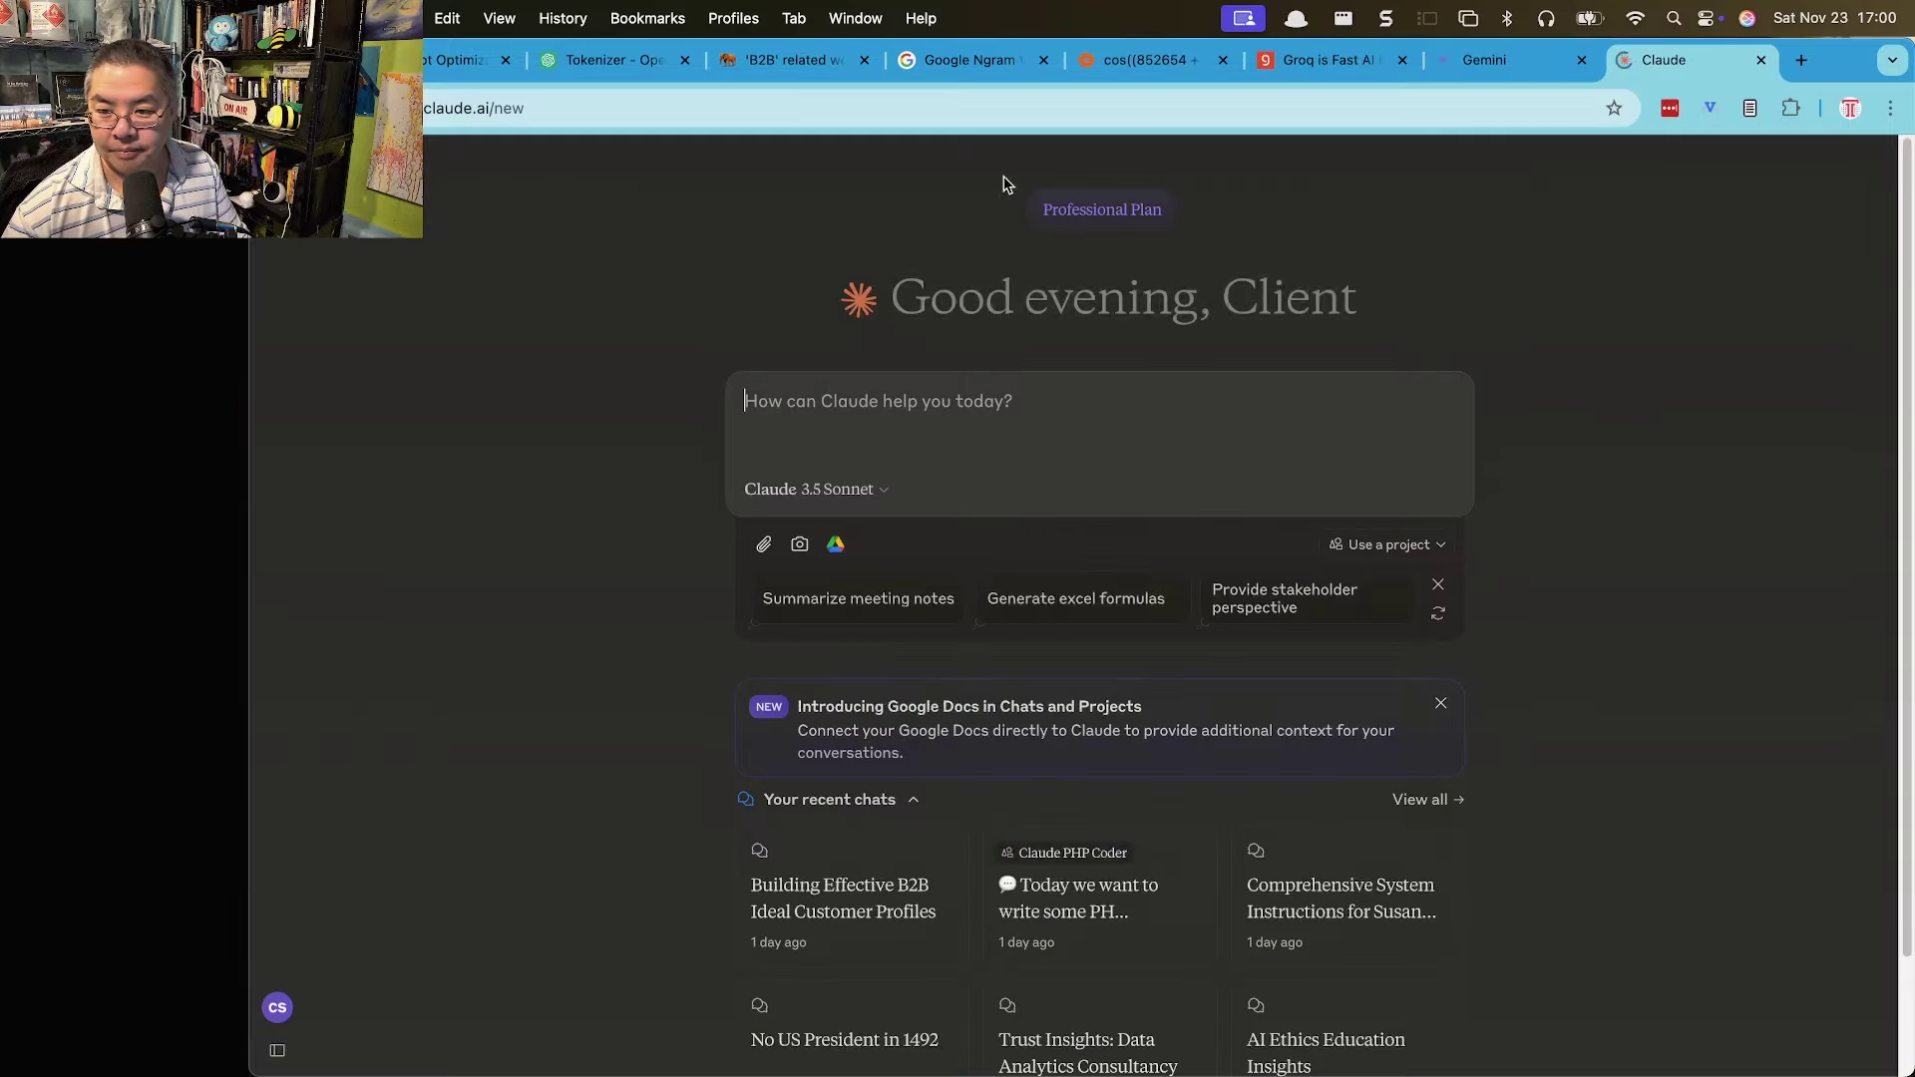
pyautogui.write('"You\'re a prompt engineering expert. You know large language models, the transformers framework, attention, and prompt engineering and optimization techniques. Take the following prompt, which I know is terrible, and discern its intent. Talk through your discernment step by step. Then select one or more prompt engineering techniques from peer-reviewed academic papers on prompt engineering that you know and explain why they would be a good choice for improving the prompt. Finally, rewrite it using your selected prompt engineering techniques to deliver optimum results and fulfill the discerned intent of the prompt for ChatGPT. Here\'s the prompt: Write me a blog post about 2025 content marketing trends."')
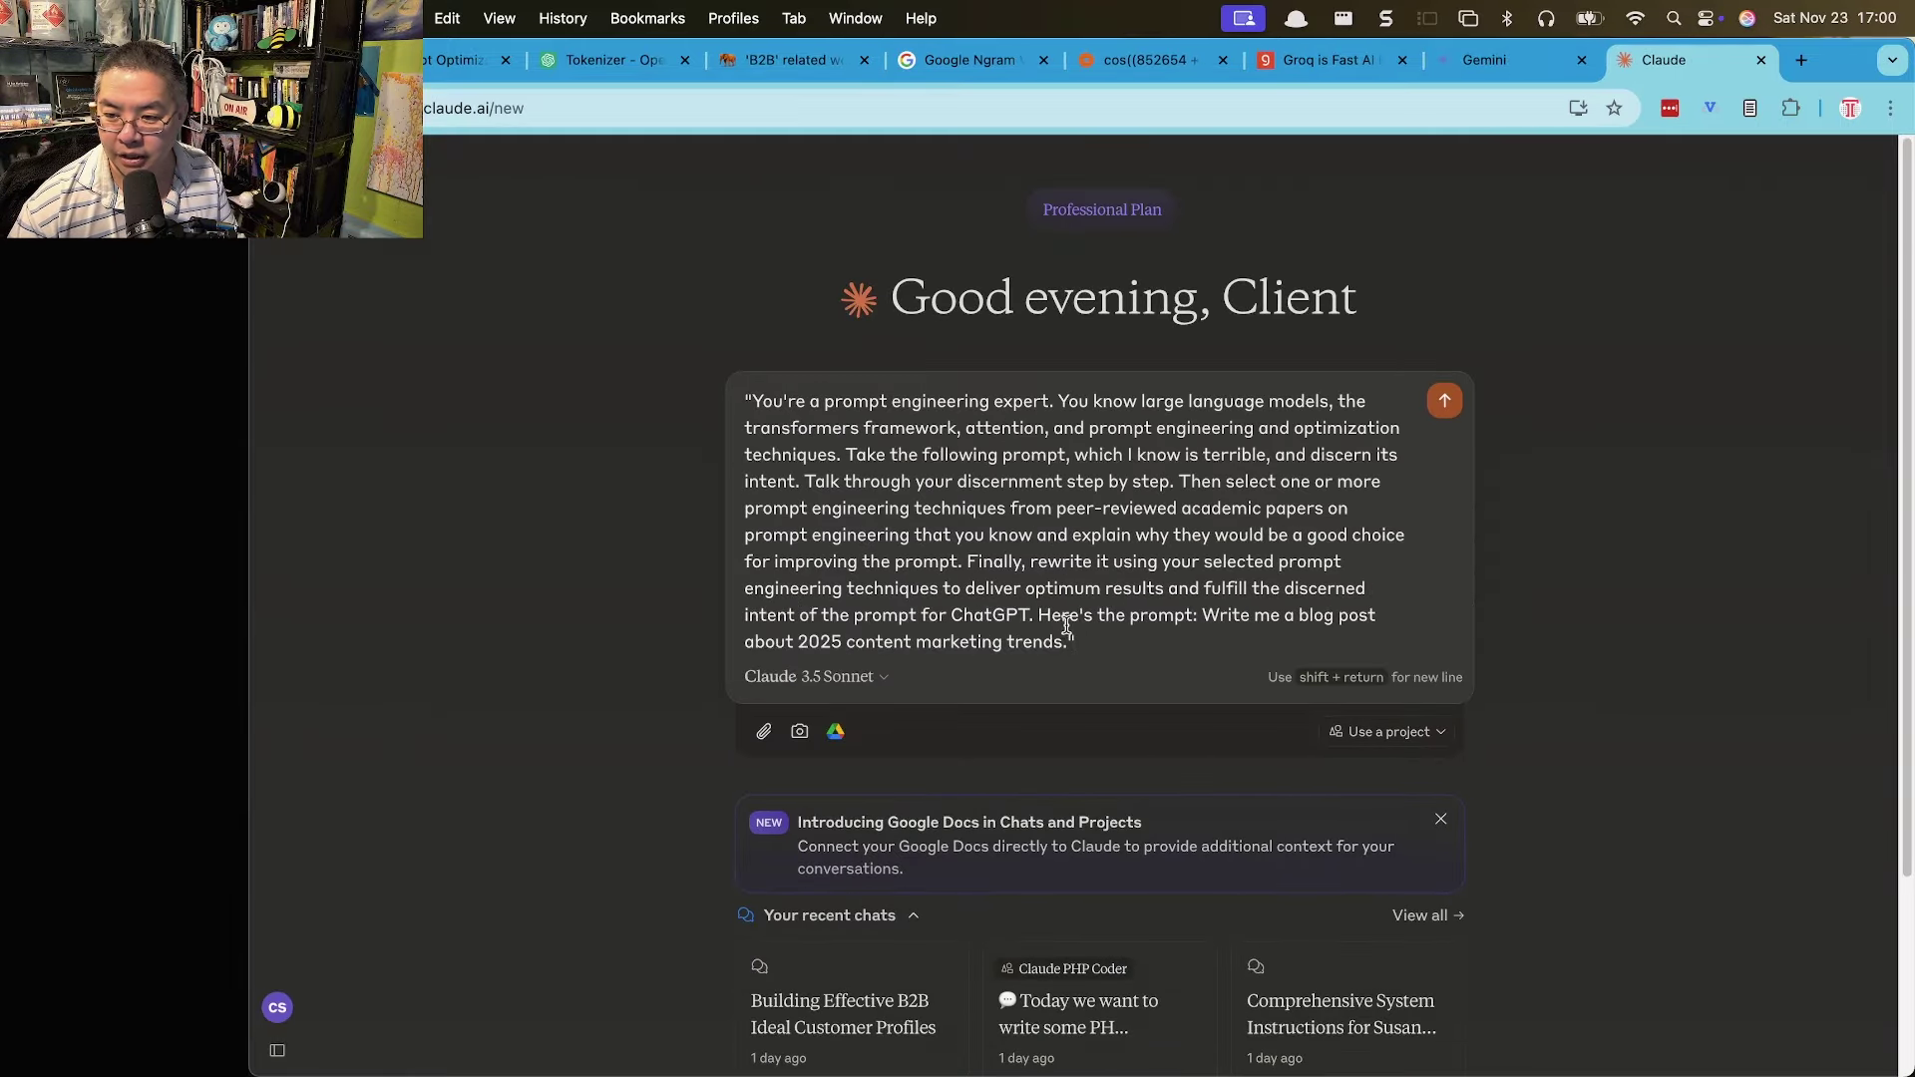
pyautogui.doubleClick(992, 615)
pyautogui.write('Anthropic Claude So')
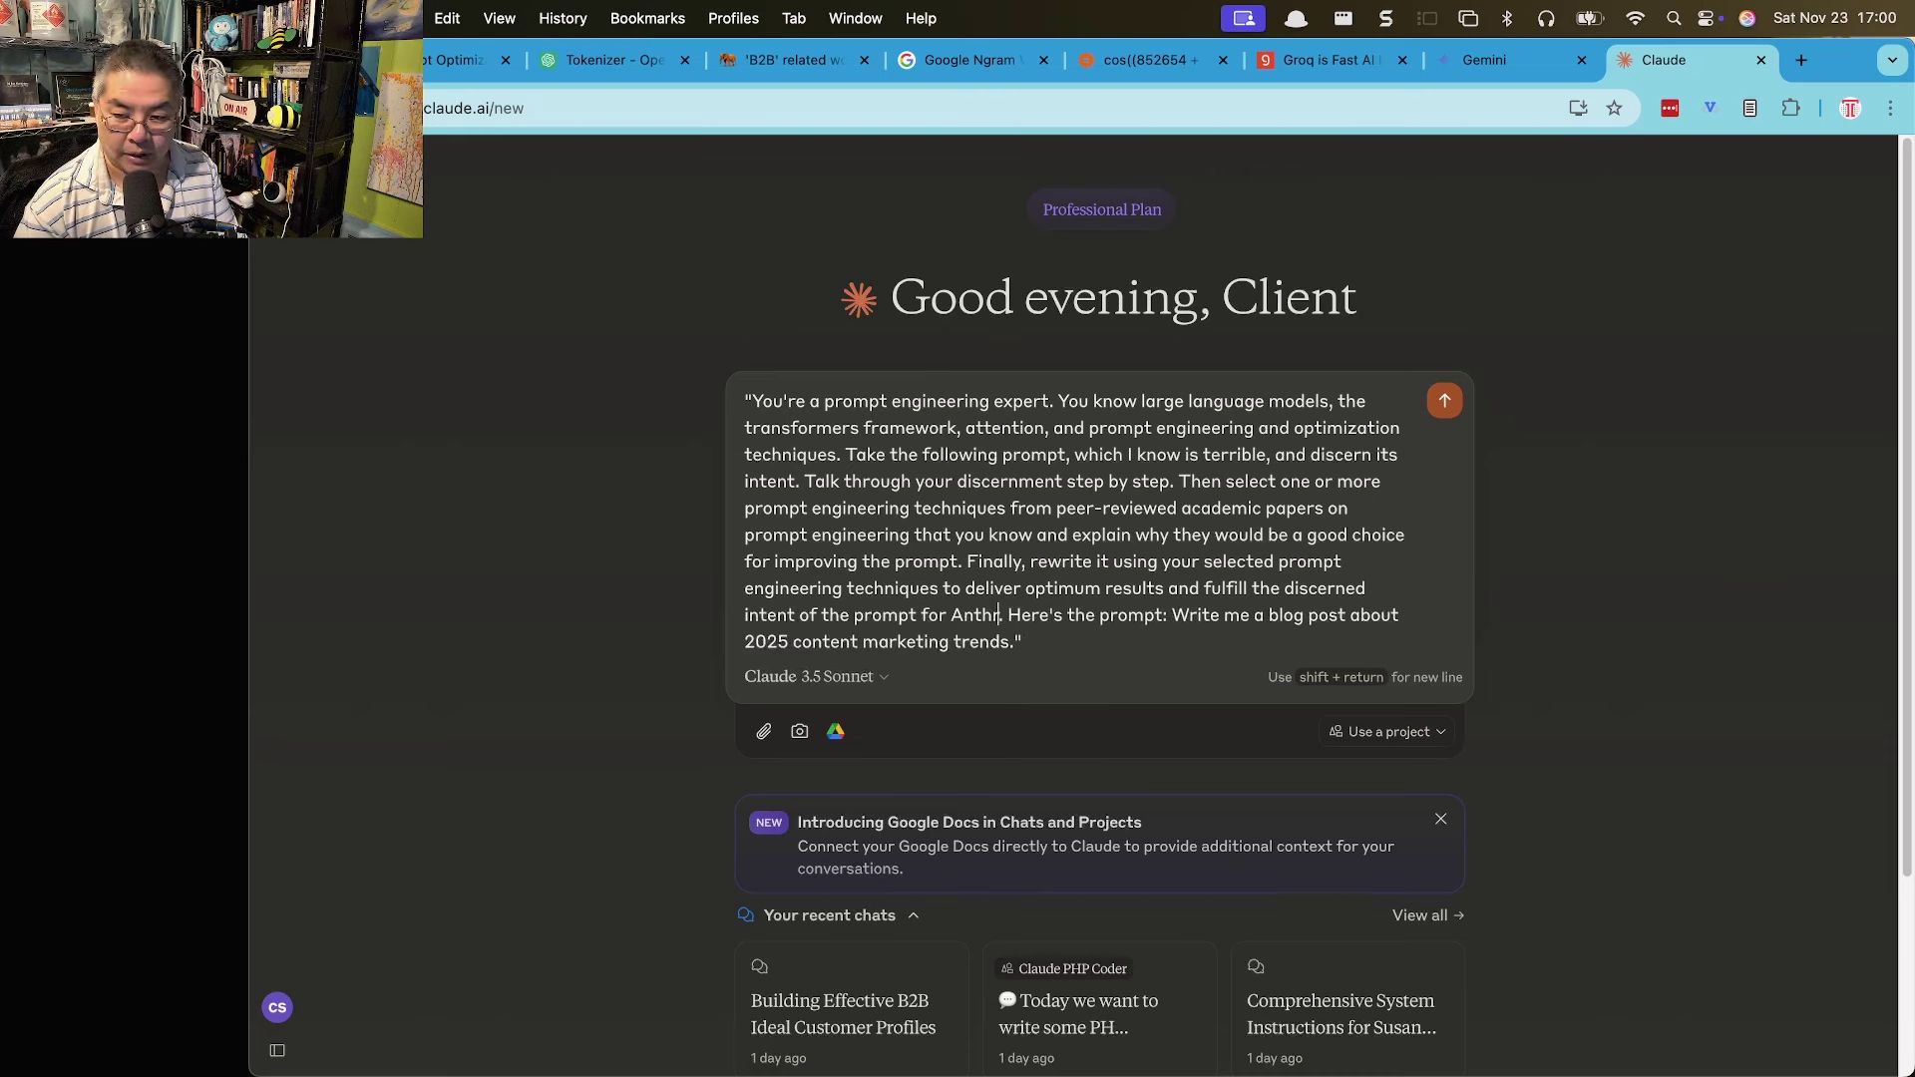
pyautogui.write('nney')
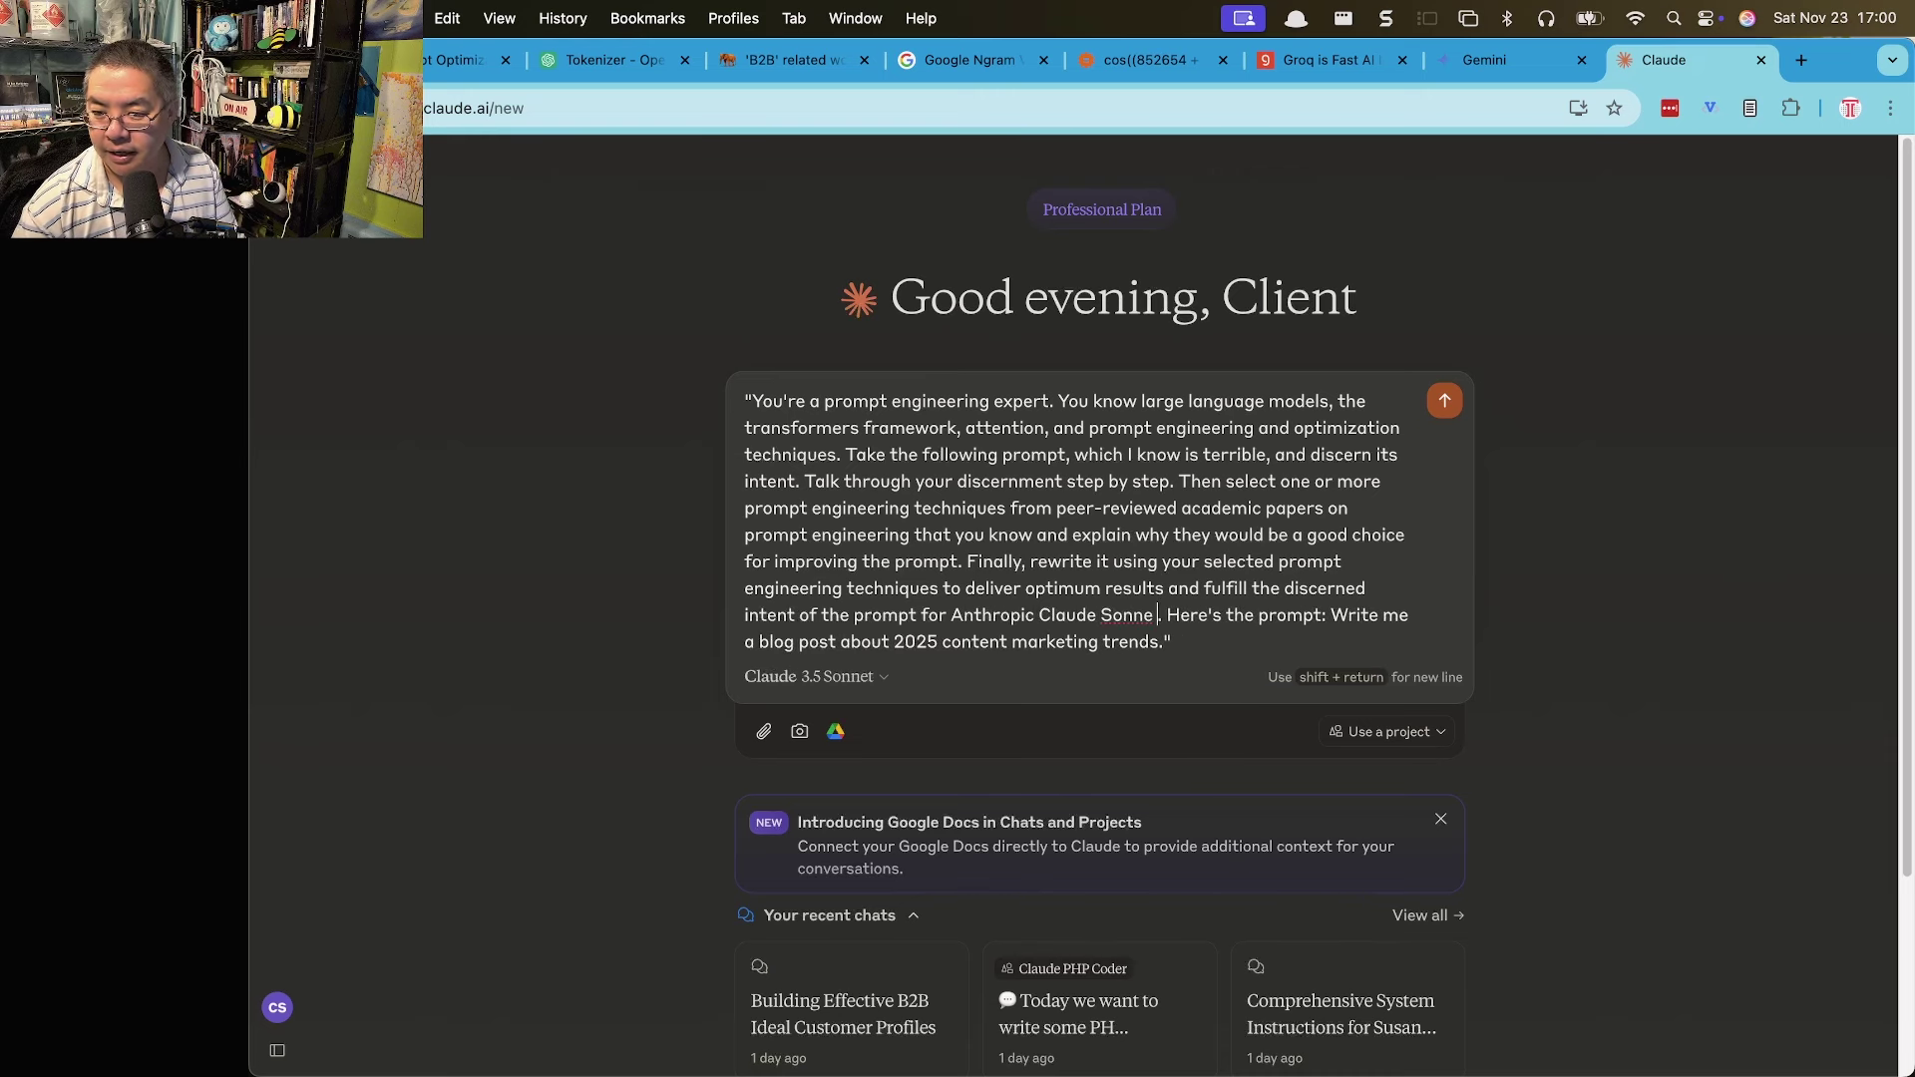
pyautogui.press('BackSpace')
pyautogui.write('t 3.5')
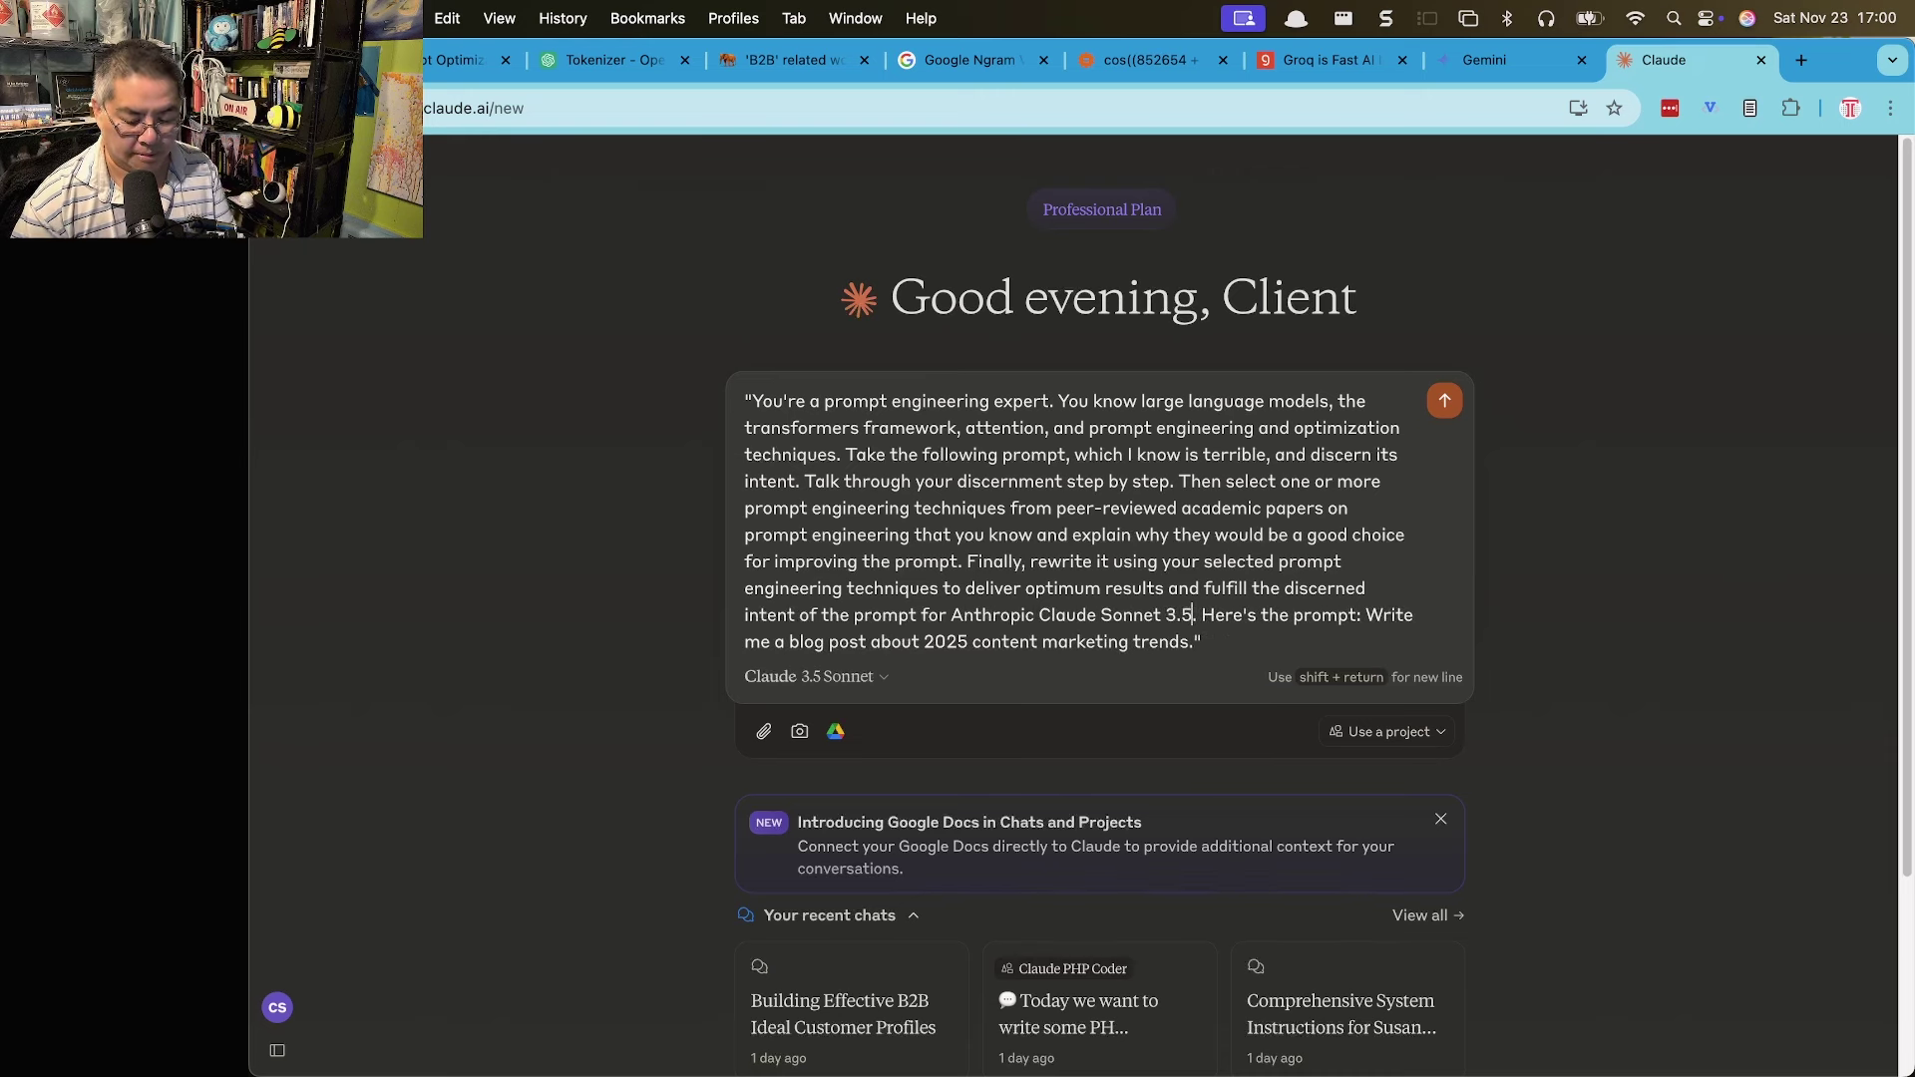
pyautogui.press('Return')
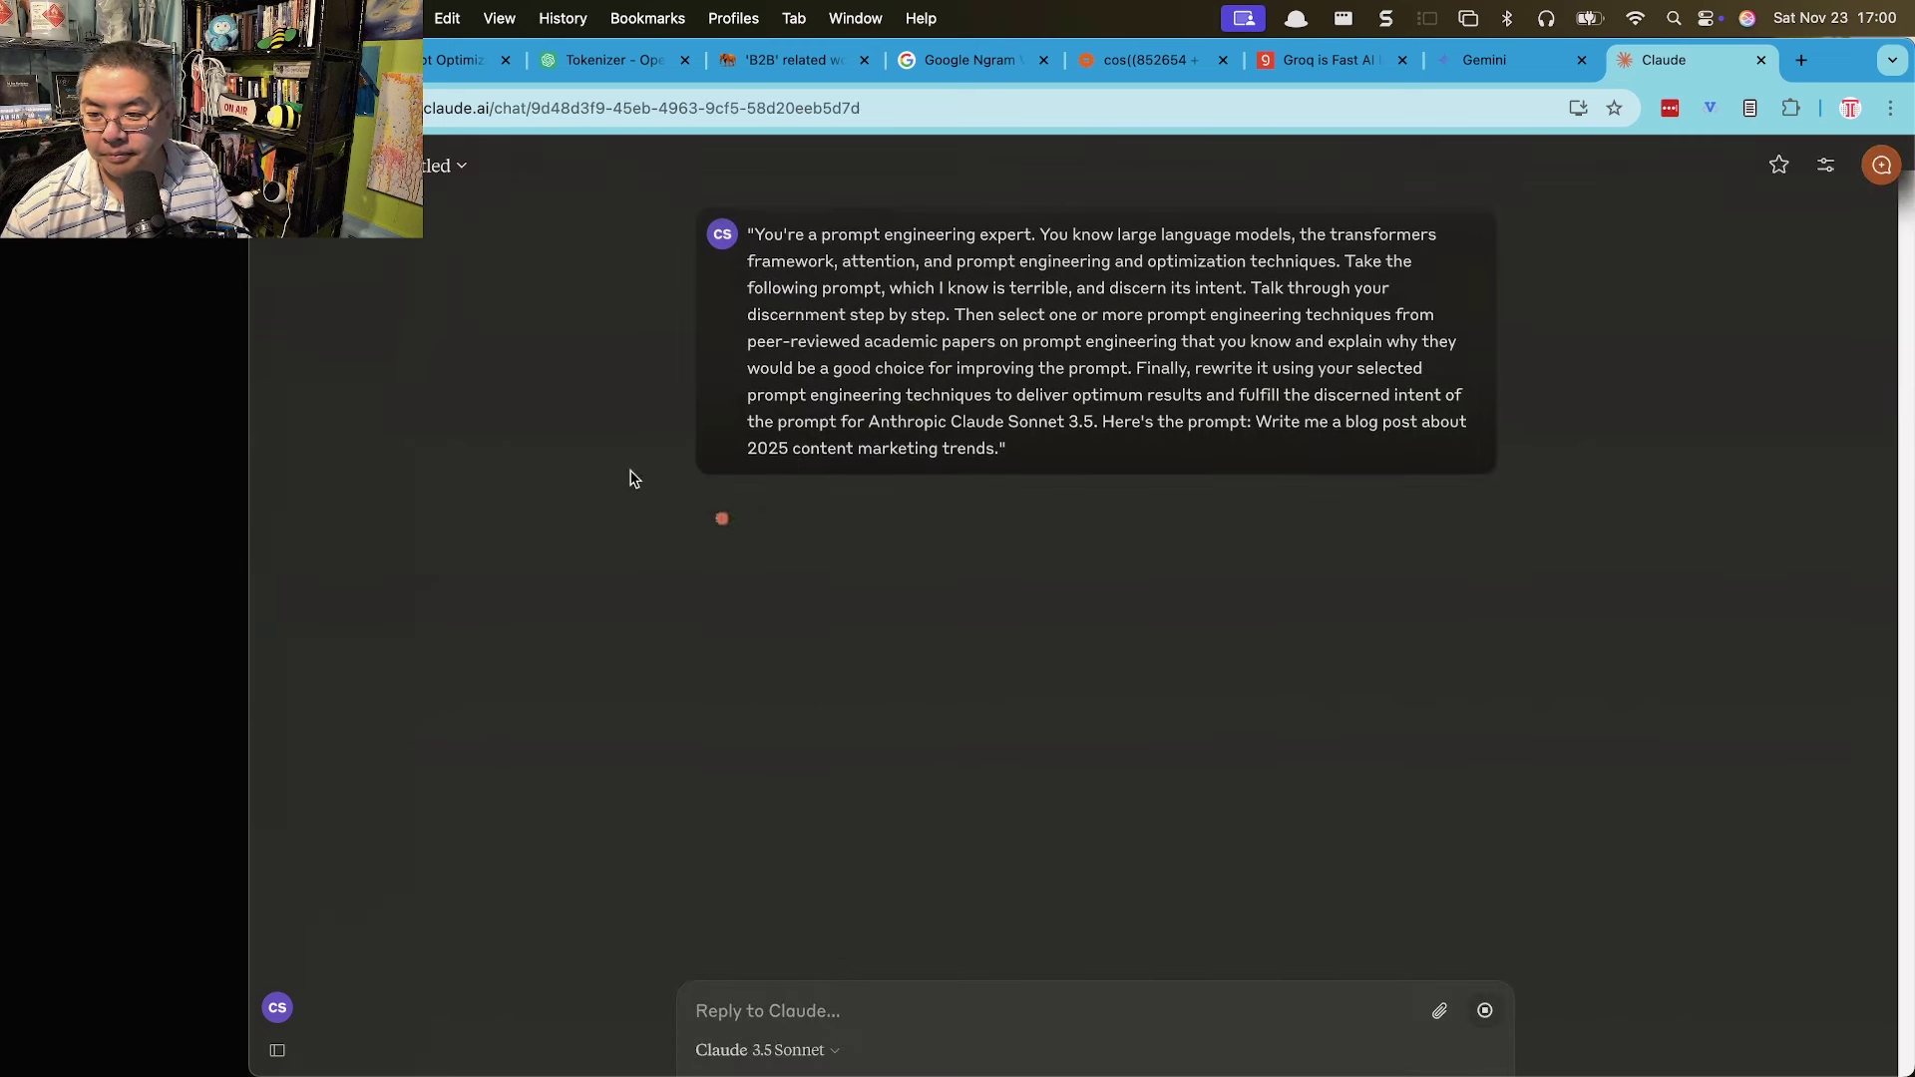